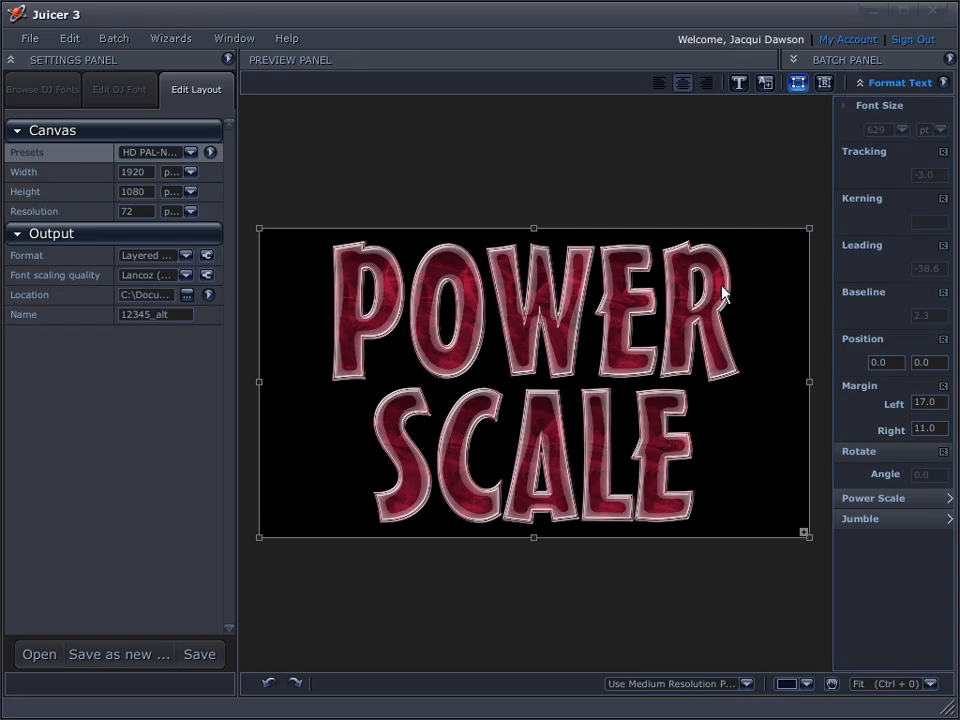
Step: Set the canvas size to 800 pixels wide by 600 pixels high
drag(771, 318, 771, 319)
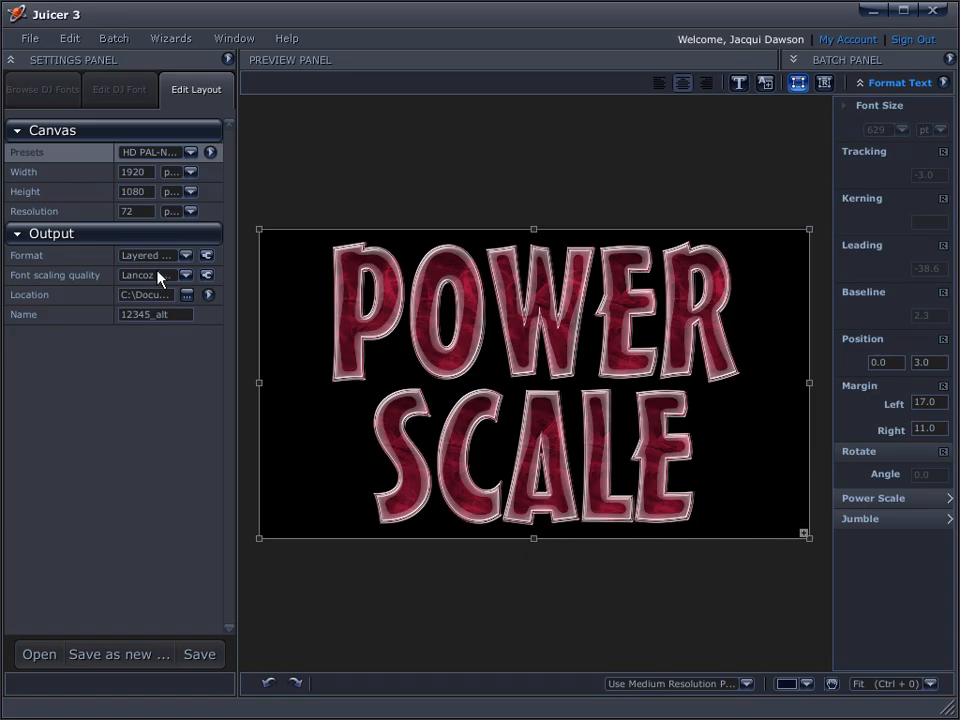
double_click(133, 172)
text(800)
double_click(133, 193)
text(600)
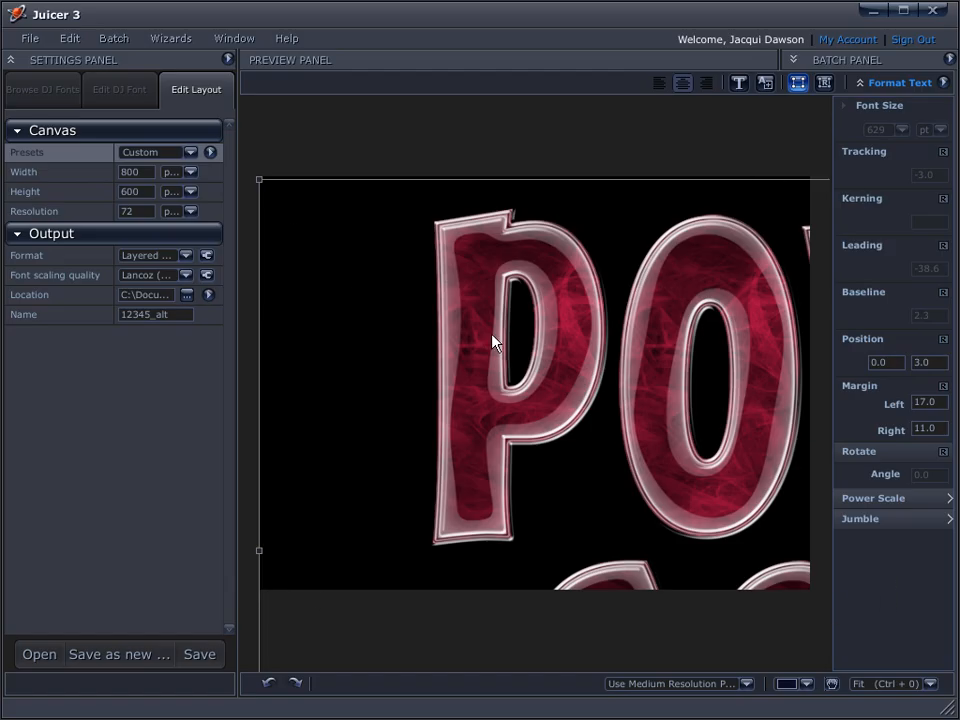
Step: Move the oversized POWER SCALE text around the smaller canvas to position -451, -185
drag(472, 374, 276, 244)
drag(609, 354, 417, 298)
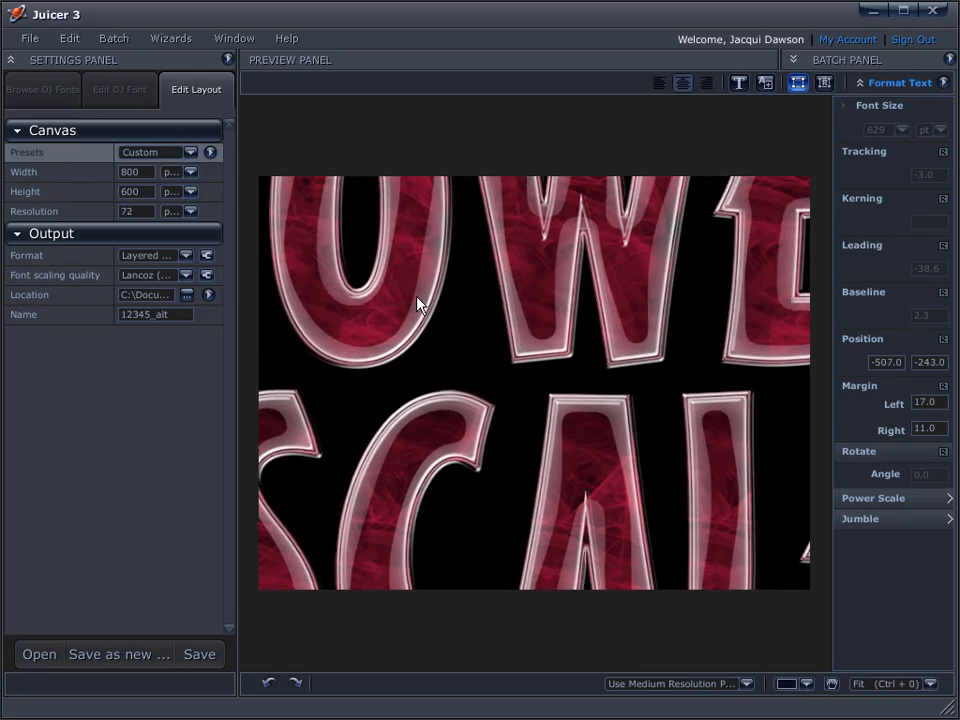
drag(591, 321, 696, 422)
drag(340, 303, 576, 306)
drag(465, 377, 264, 326)
drag(534, 381, 439, 352)
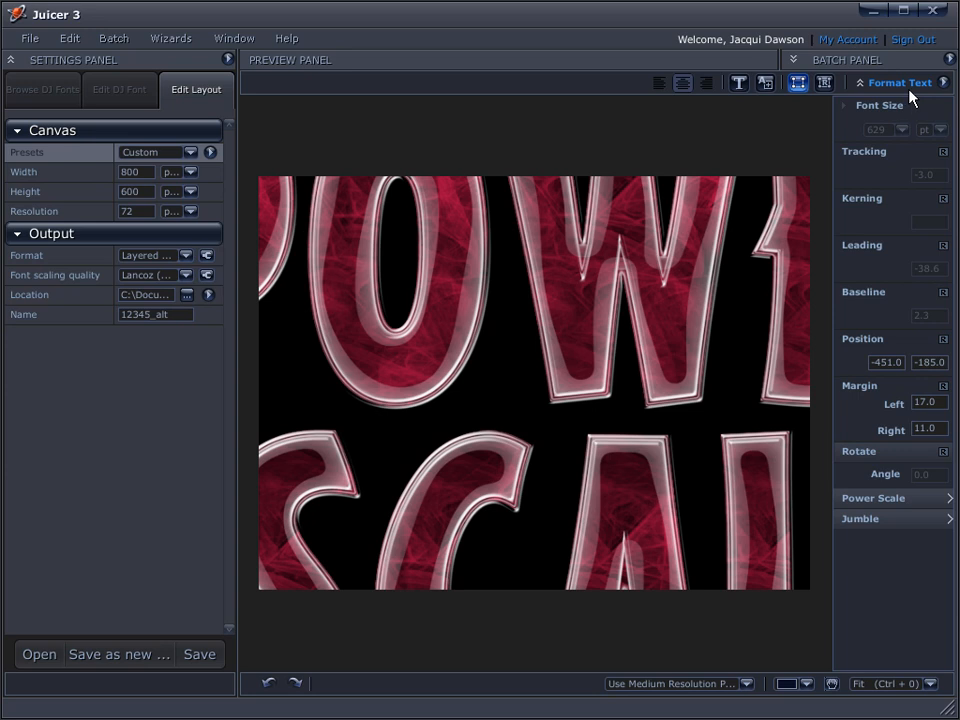
Step: Shrink the POWER SCALE text with Power Scale to 42.0 and move it within the canvas
click(895, 499)
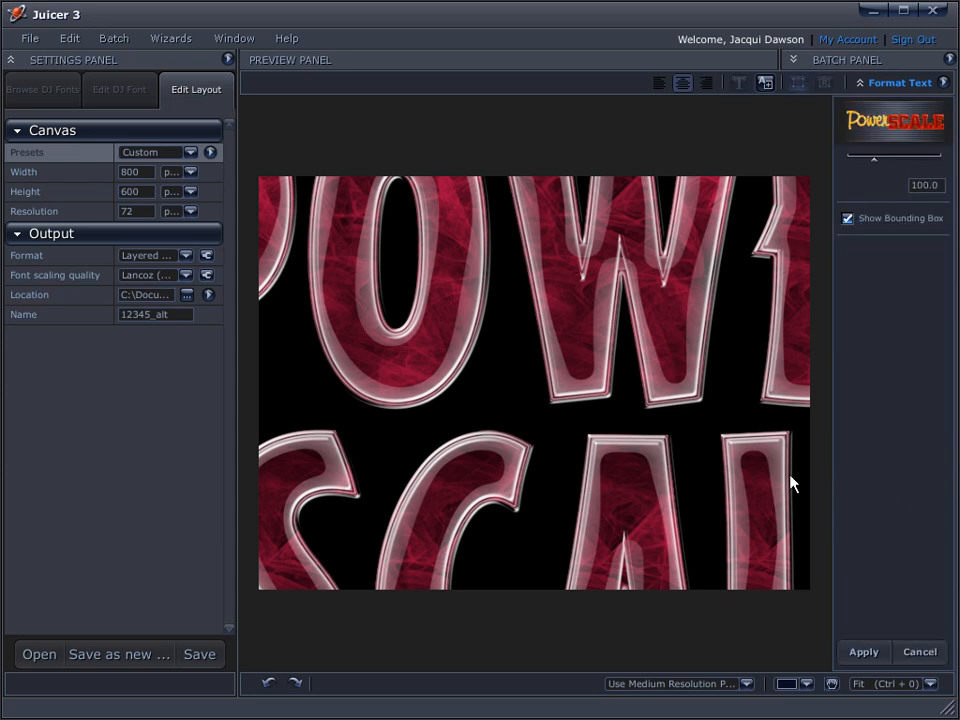
drag(874, 160, 859, 168)
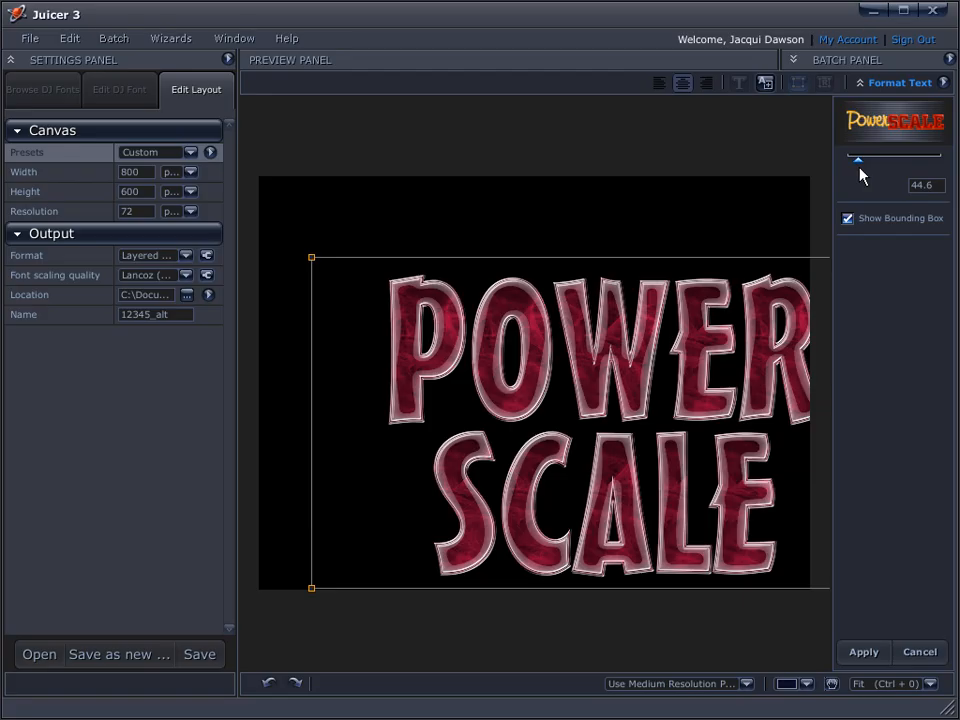
drag(632, 381, 583, 328)
mouse_move(267, 209)
mouse_down()
mouse_move(589, 369)
mouse_move(418, 272)
mouse_move(298, 235)
mouse_move(253, 208)
mouse_move(516, 336)
mouse_move(622, 368)
mouse_move(347, 264)
mouse_move(404, 296)
mouse_move(266, 209)
mouse_up()
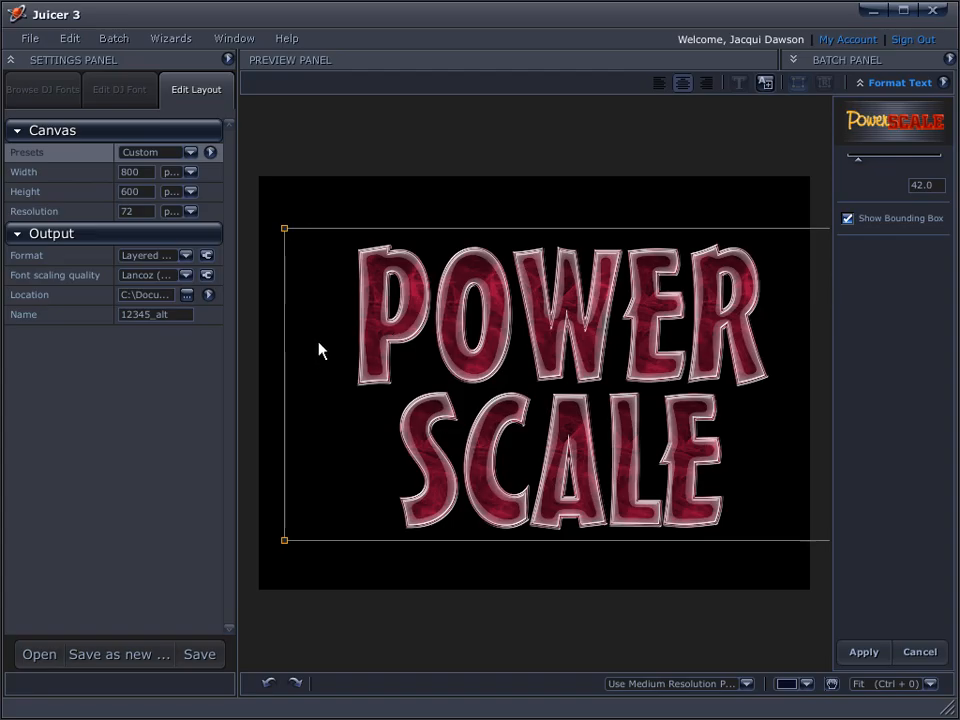
Step: Enlarge the text from its bounding box corner to 52.7, recentre it, and apply a Power Scale of 47.6
drag(285, 229, 141, 154)
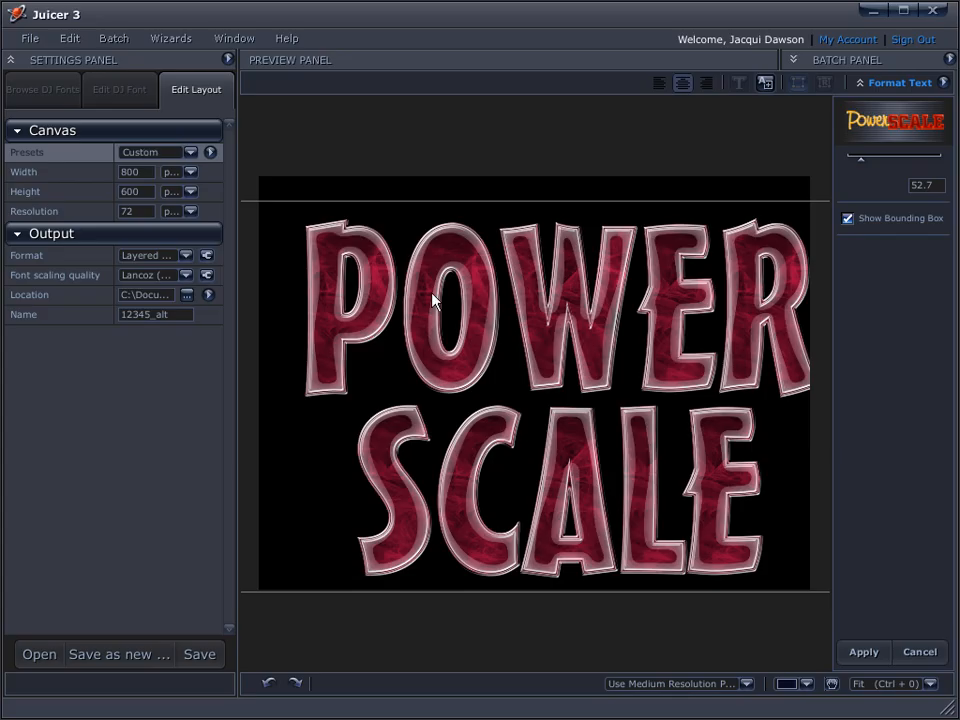
drag(589, 388, 569, 365)
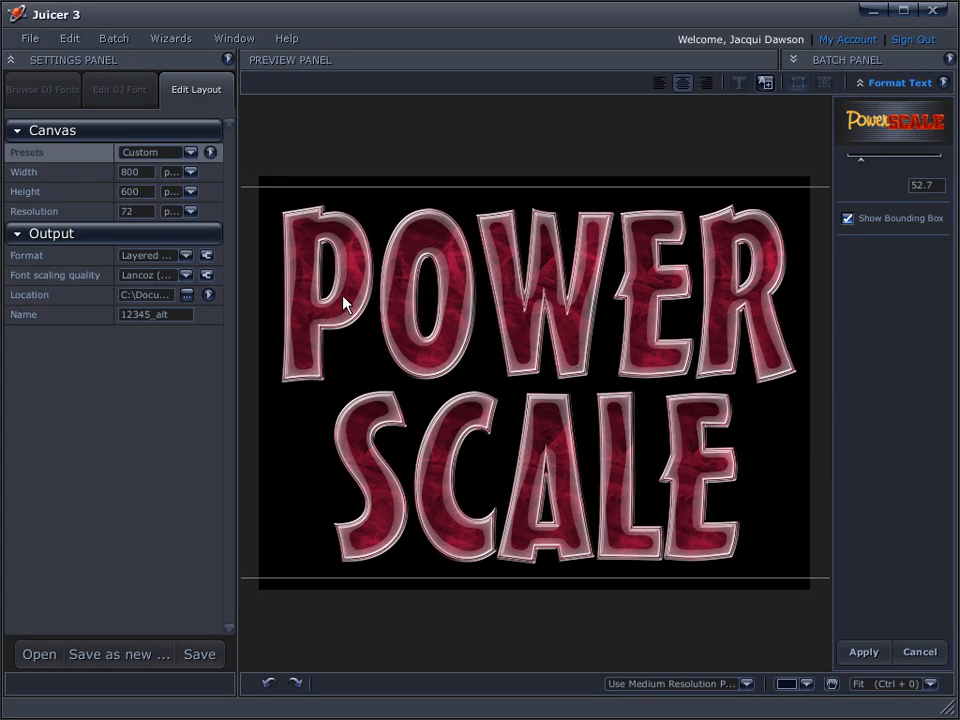
drag(864, 159, 859, 160)
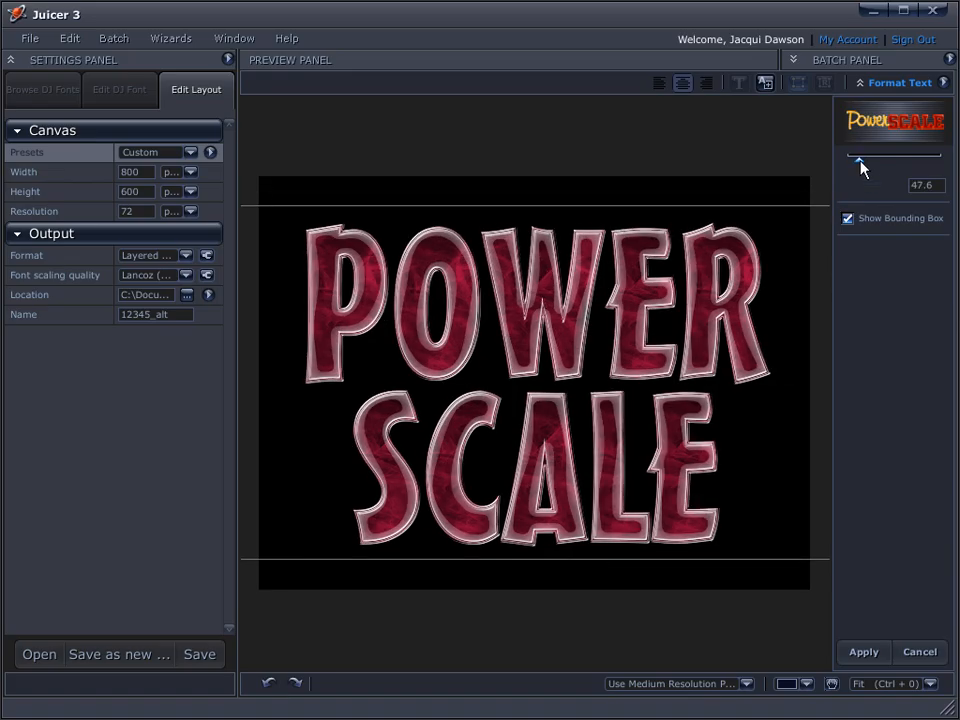
click(866, 653)
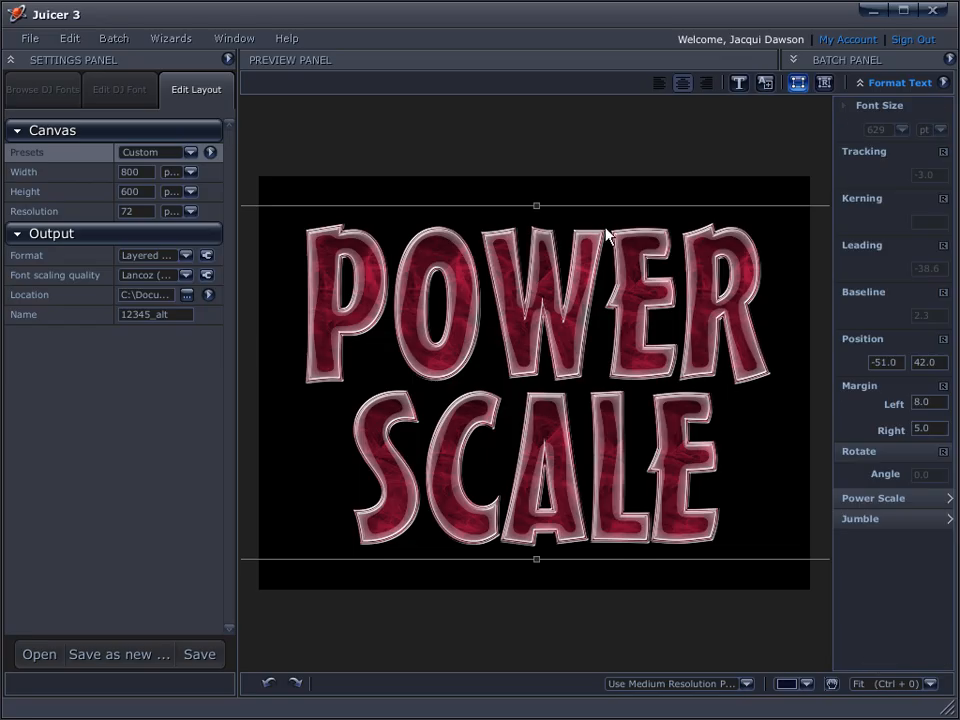
Step: Nudge the scaled text, reset its text box to the canvas bounds, and move the box to position 8, 17
mouse_move(414, 343)
mouse_down()
mouse_move(480, 360)
mouse_move(371, 332)
mouse_move(379, 345)
mouse_move(463, 349)
mouse_move(394, 343)
mouse_move(411, 352)
mouse_move(420, 340)
mouse_move(425, 354)
mouse_up()
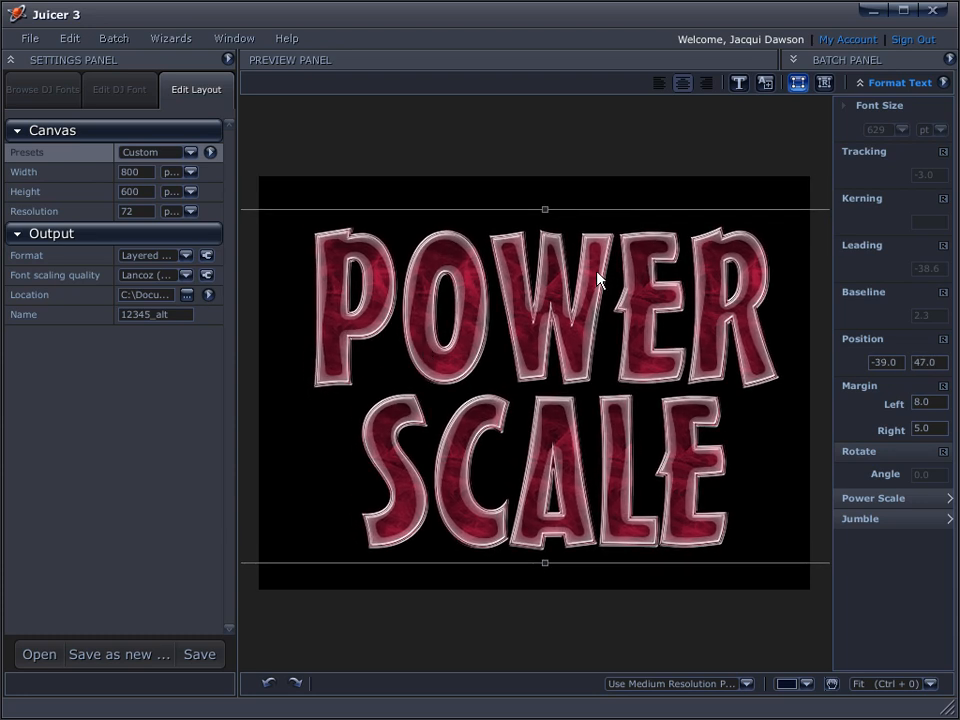
click(825, 86)
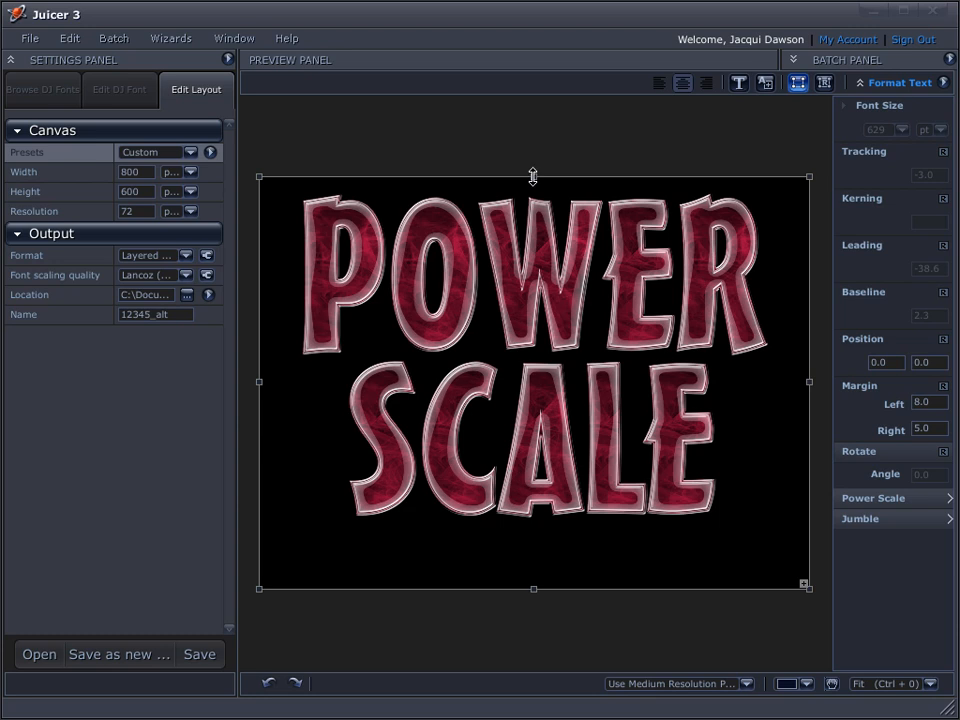
drag(531, 171, 529, 441)
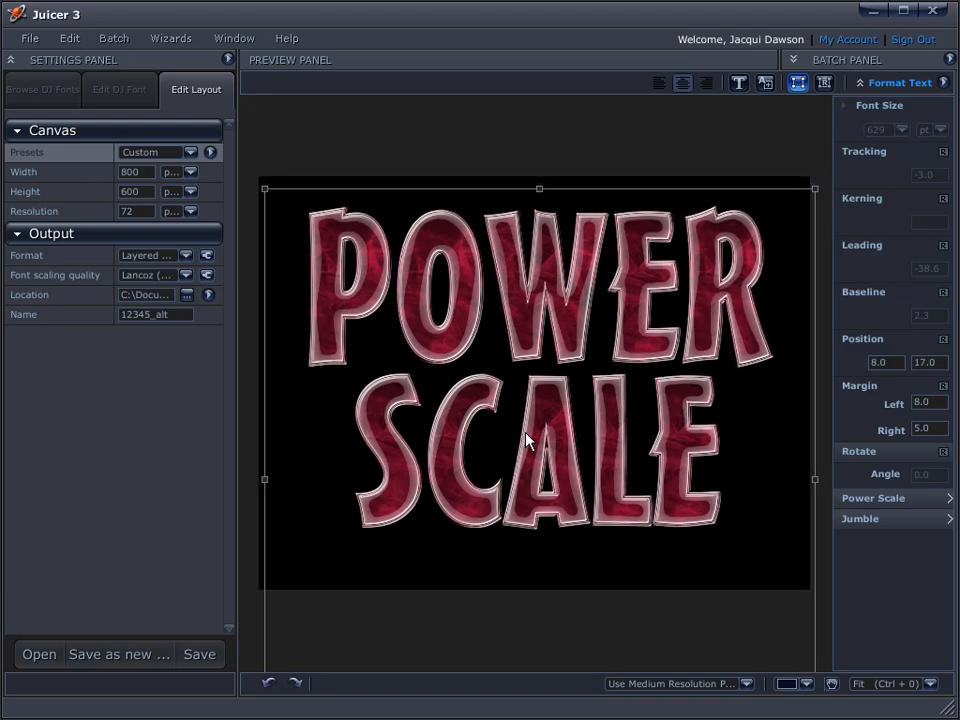
Step: Apply a Power Scale of 194.5 to the text and move it to position -287, -208
click(876, 500)
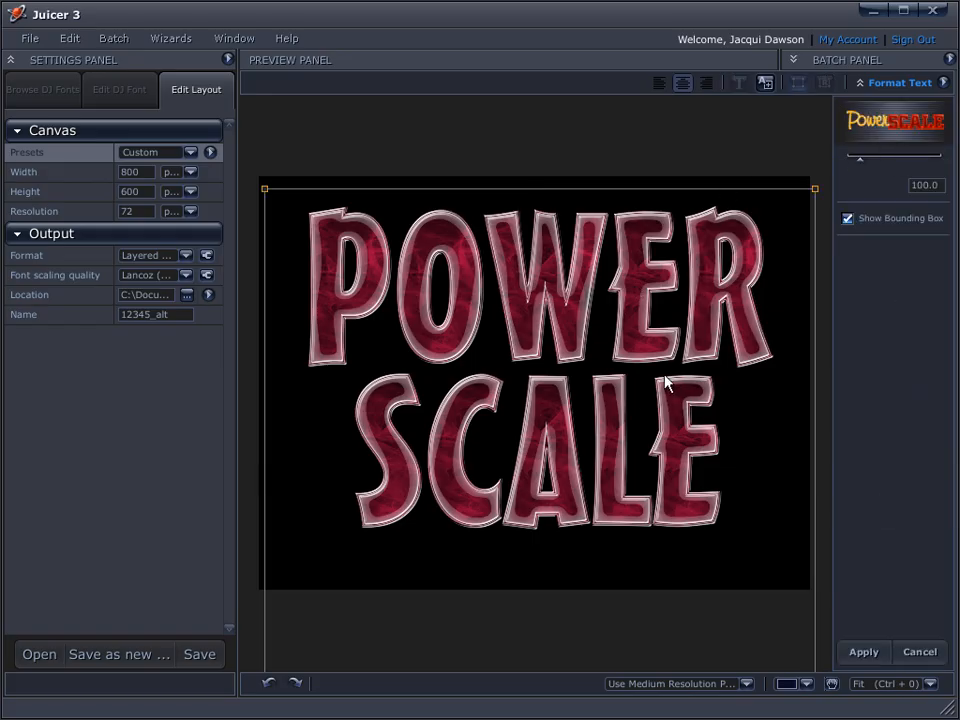
drag(613, 432, 689, 458)
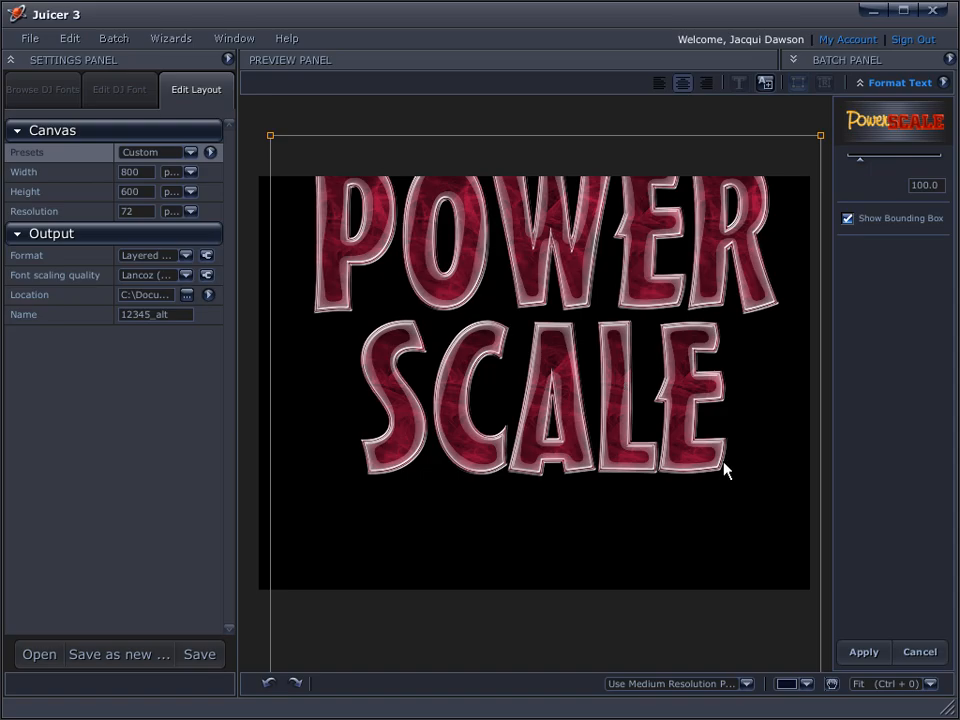
drag(867, 166, 874, 219)
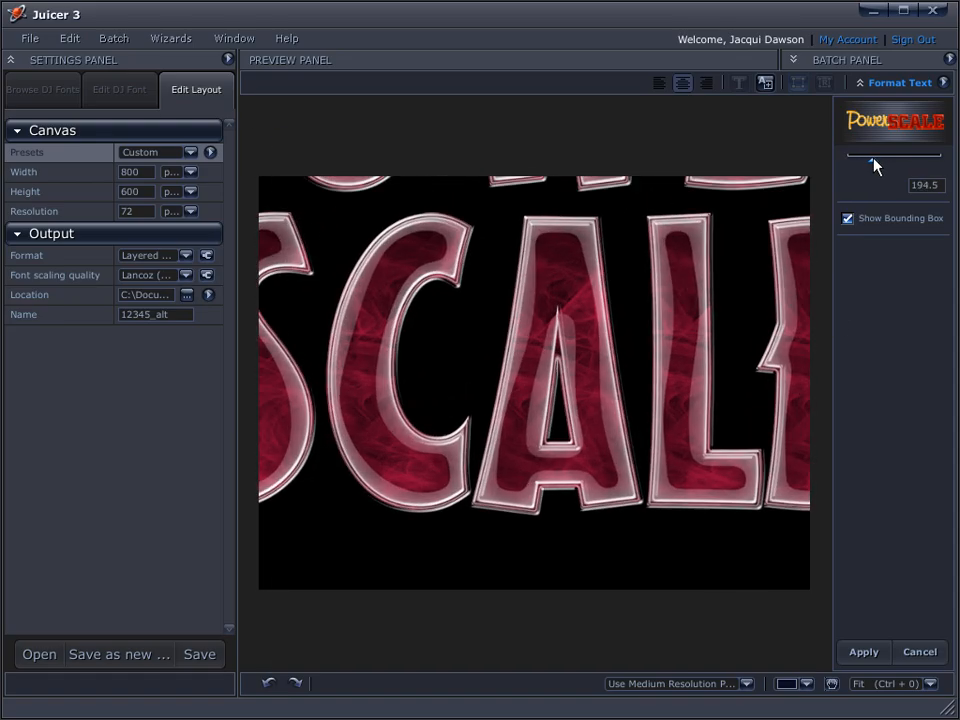
drag(548, 291, 549, 484)
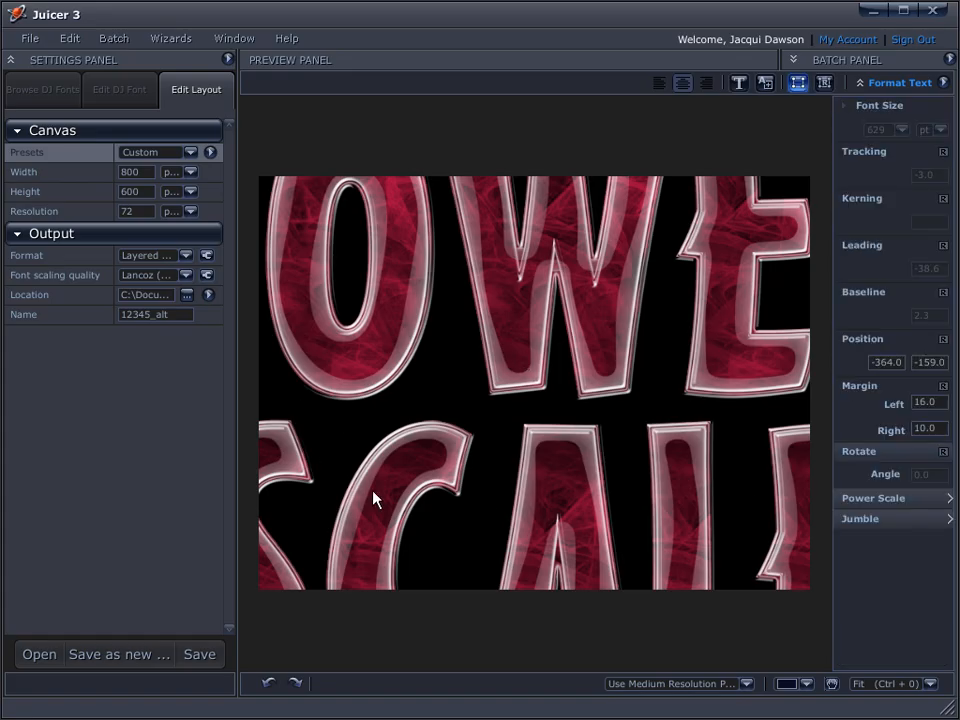
drag(456, 363, 787, 390)
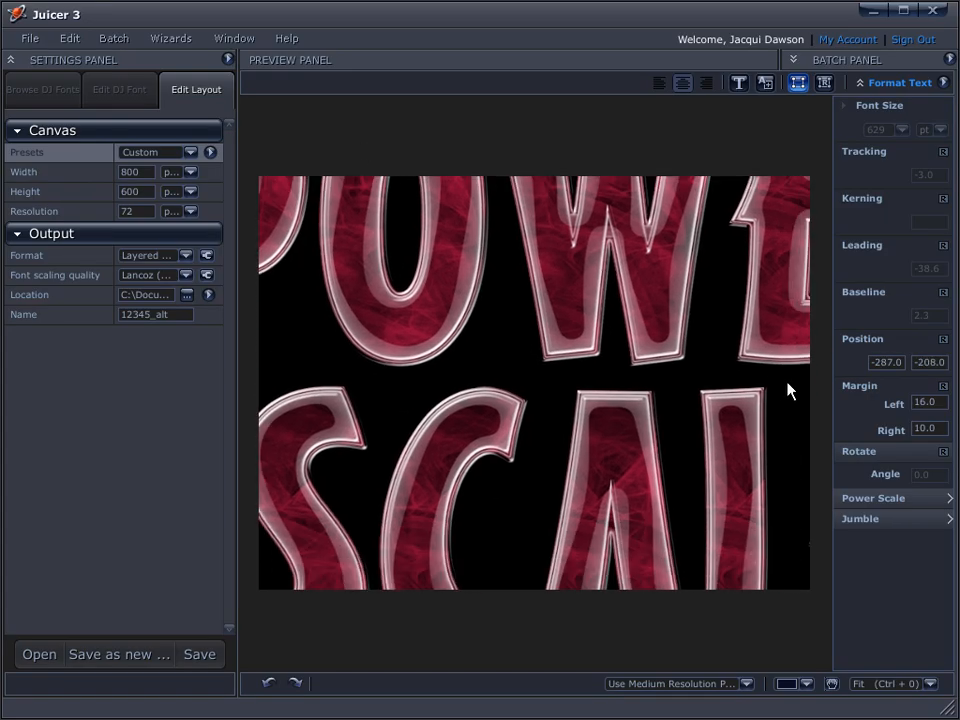
Step: Enlarge the text with Power Scale to 351.9 and bring it back down to 103.9
click(934, 499)
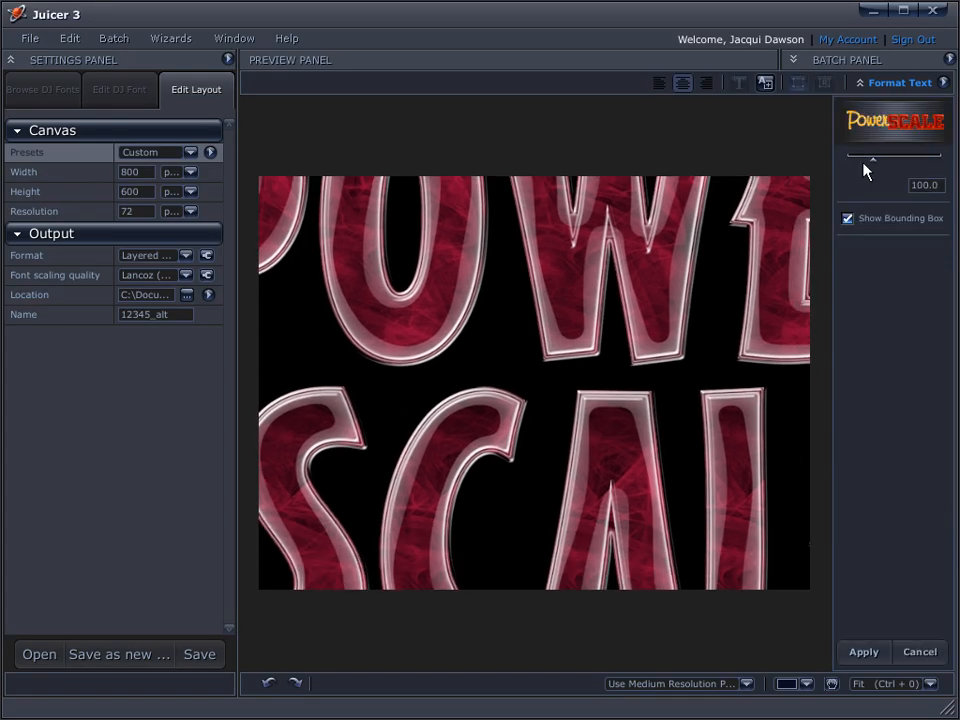
drag(876, 168, 953, 172)
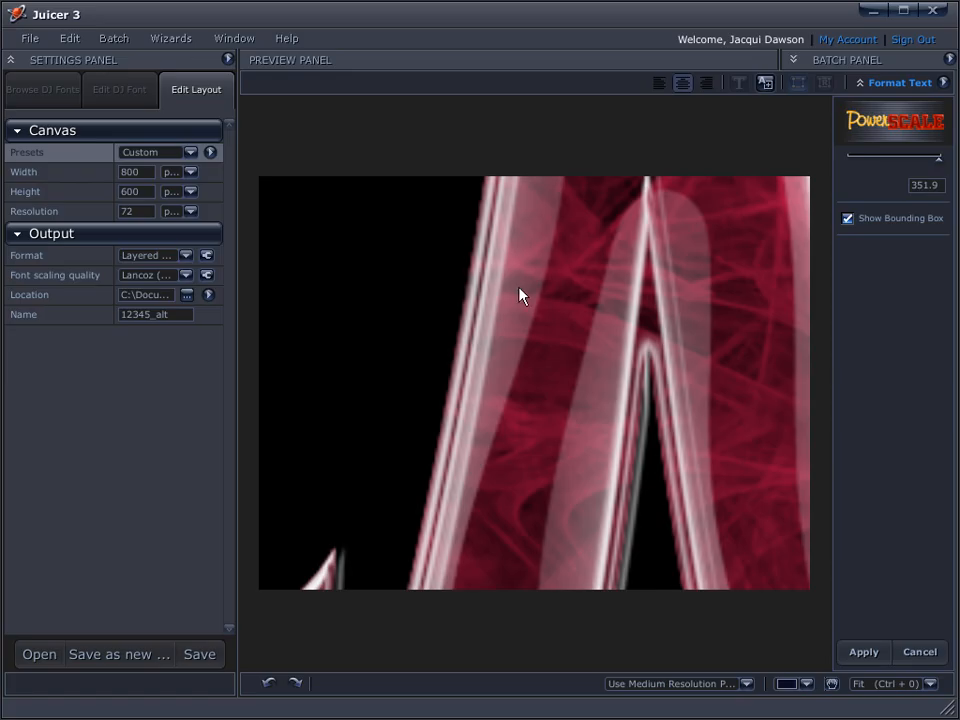
drag(940, 170, 875, 175)
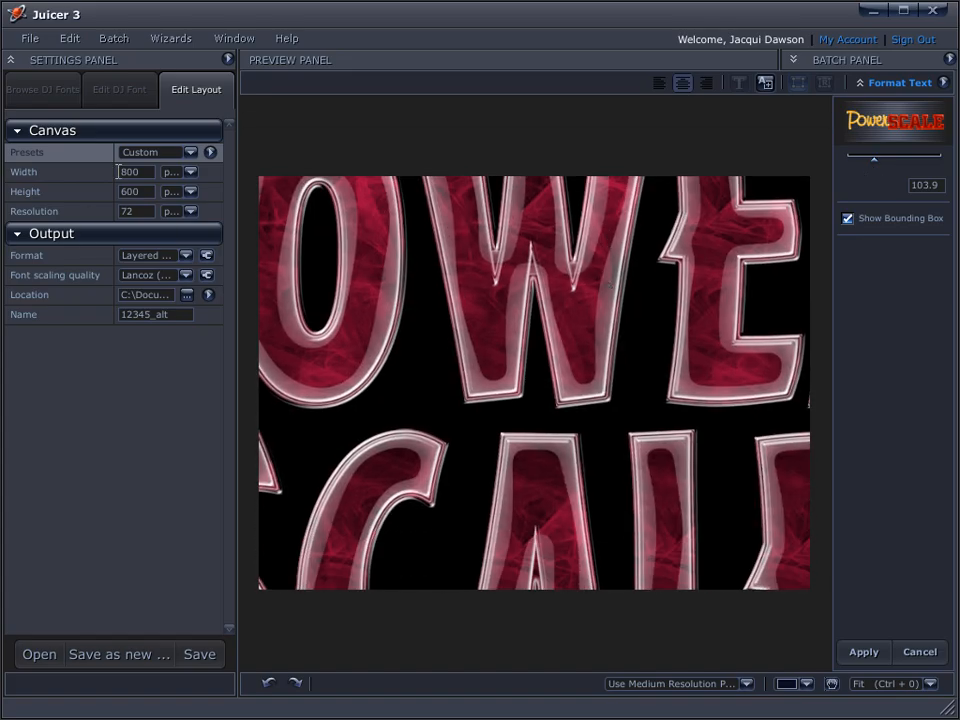
Step: Set the canvas to 2000 by 2000 pixels and move the whole text inside it
text(2000)
click(144, 191)
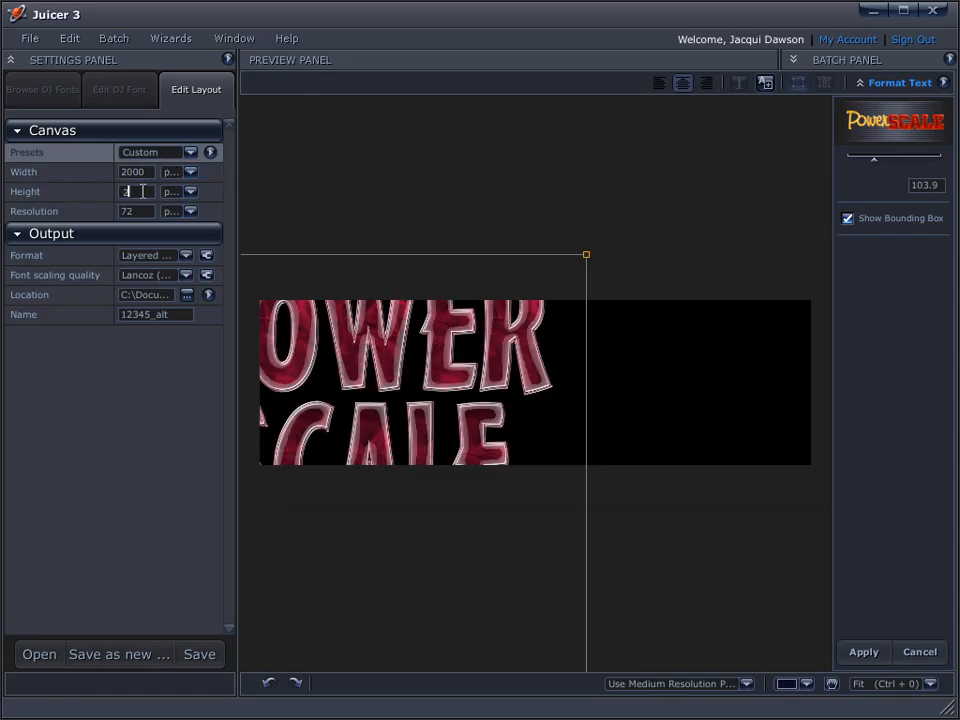
key(Return)
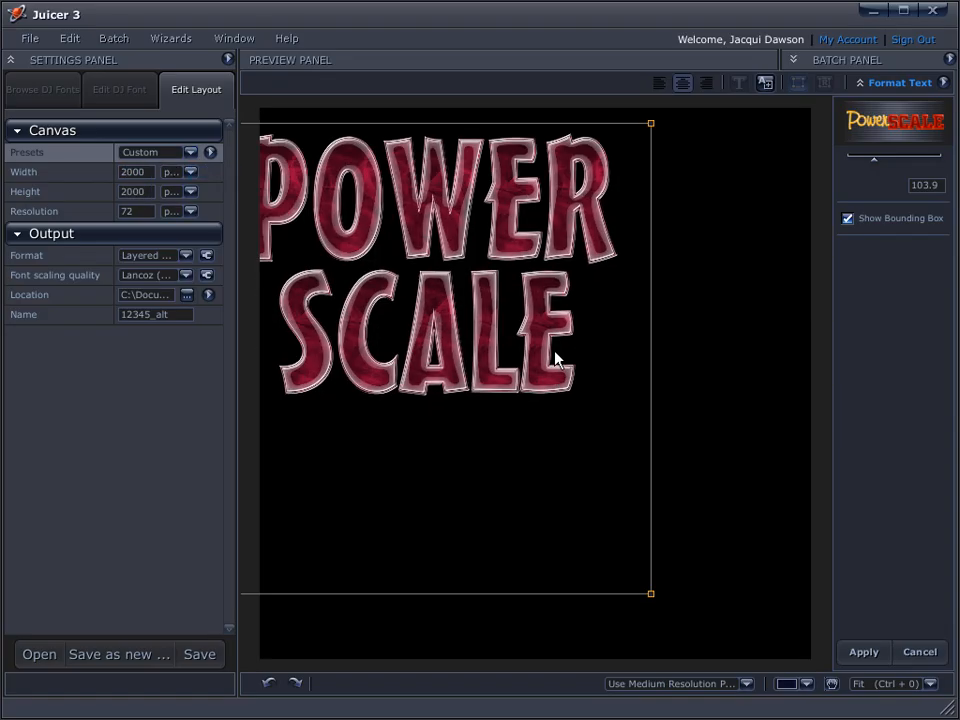
drag(558, 302, 572, 307)
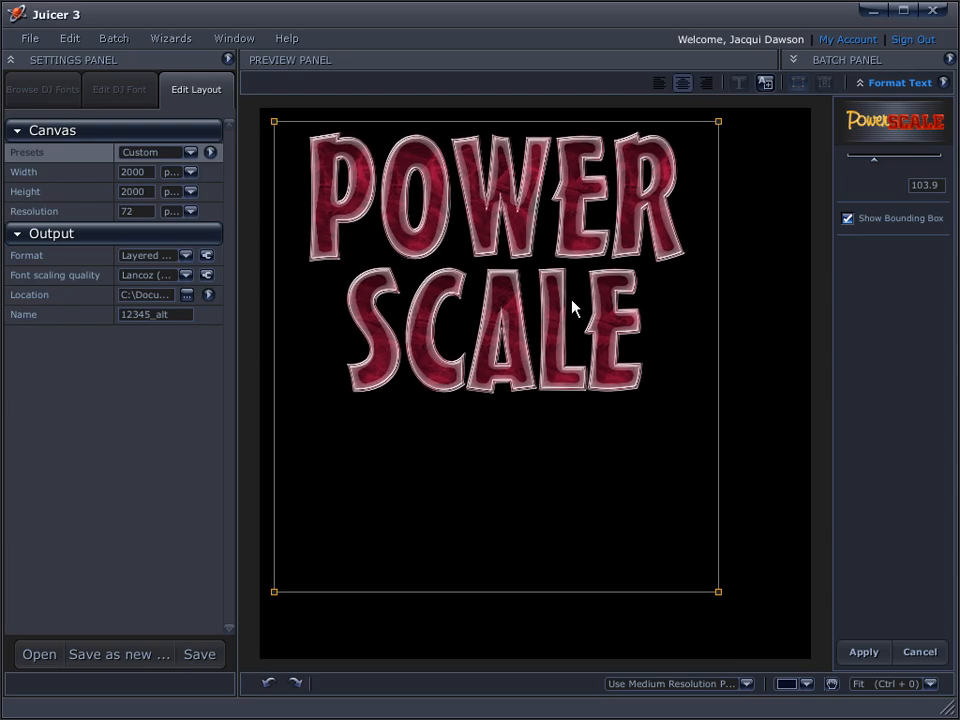
Step: Adjust the text with Power Scale to 145.9 so it fills the canvas width, reposition it, and apply the scaling
drag(874, 159, 890, 162)
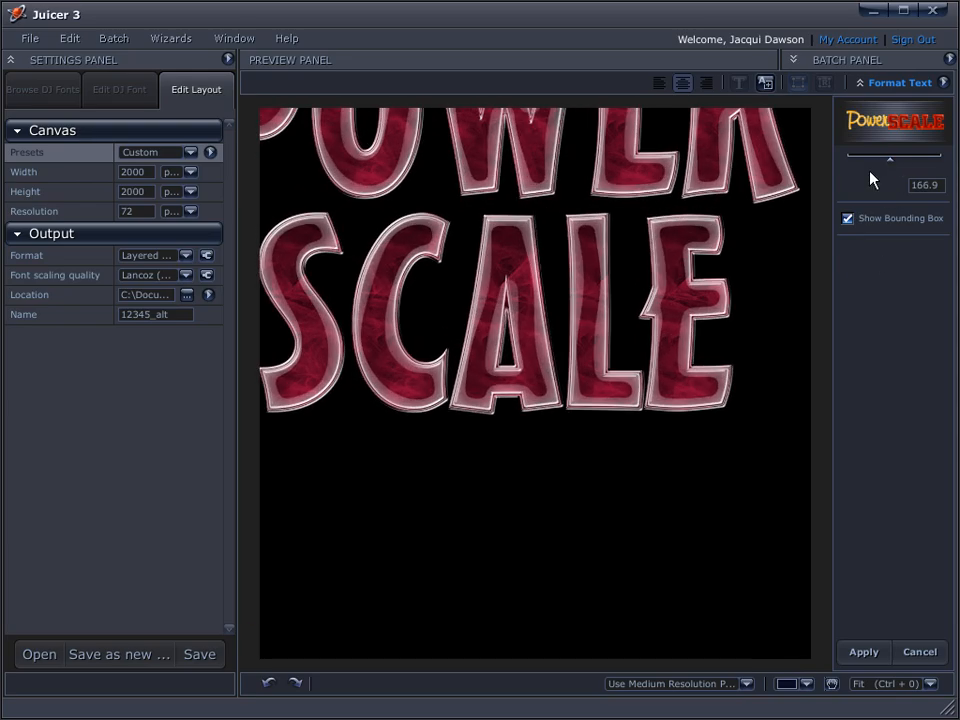
drag(555, 410, 564, 418)
drag(890, 158, 884, 160)
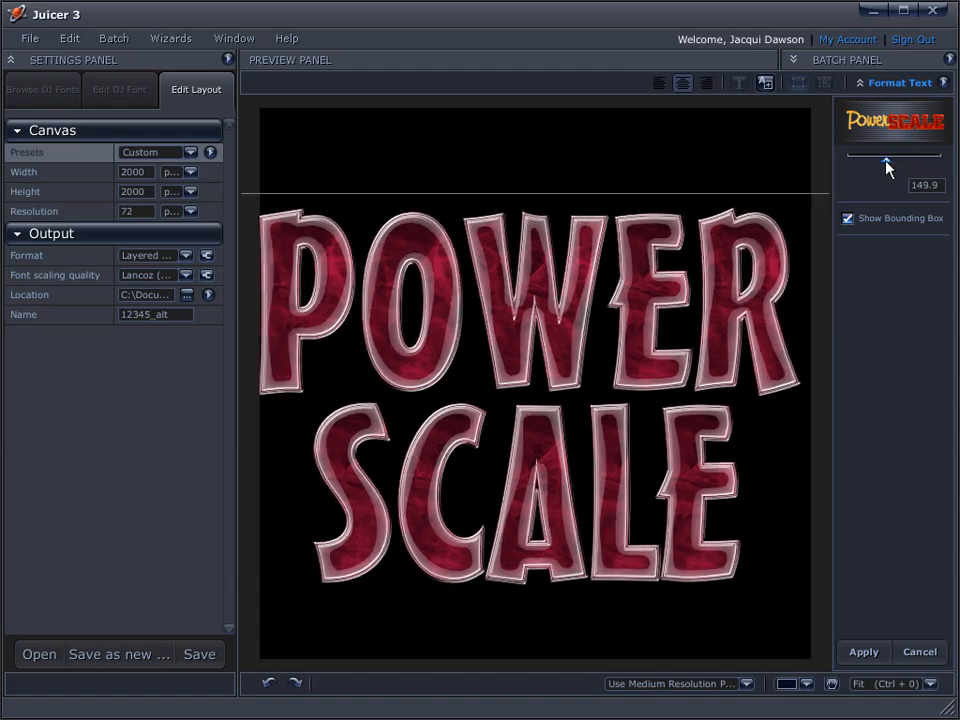
drag(503, 284, 513, 240)
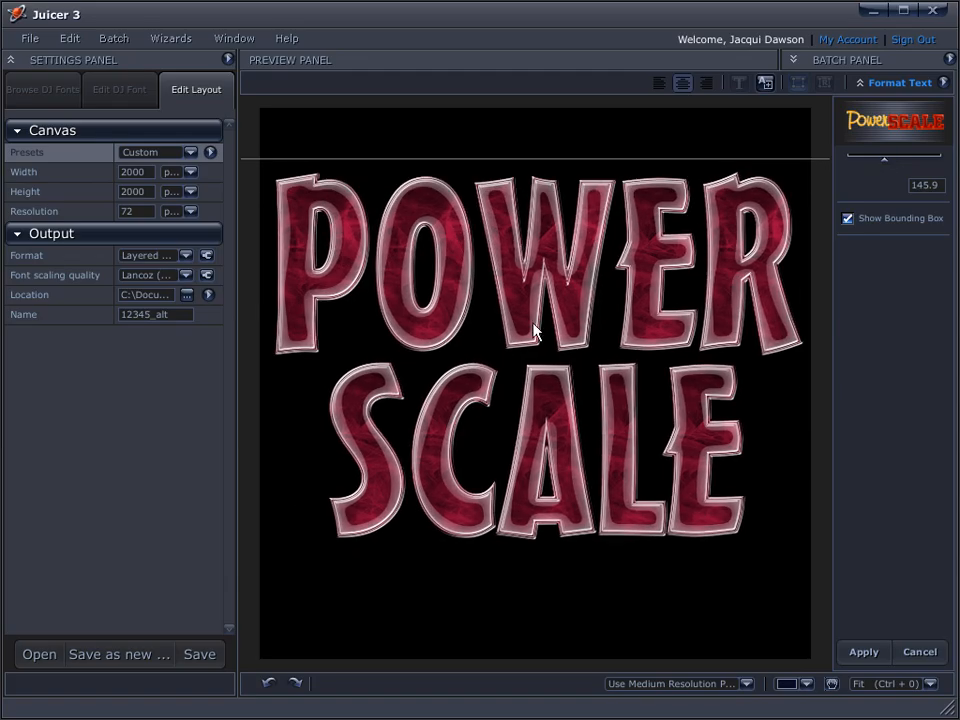
key(Return)
drag(524, 452, 524, 400)
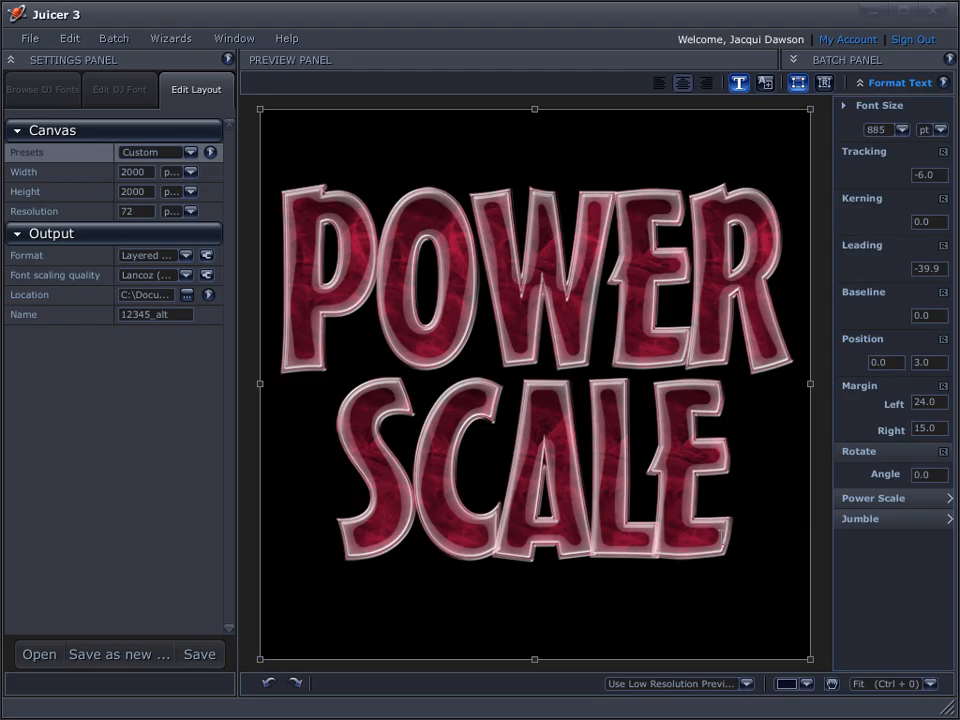
Step: Set the font size of both lines of the POWER SCALE text to 184 pt
drag(741, 511, 249, 226)
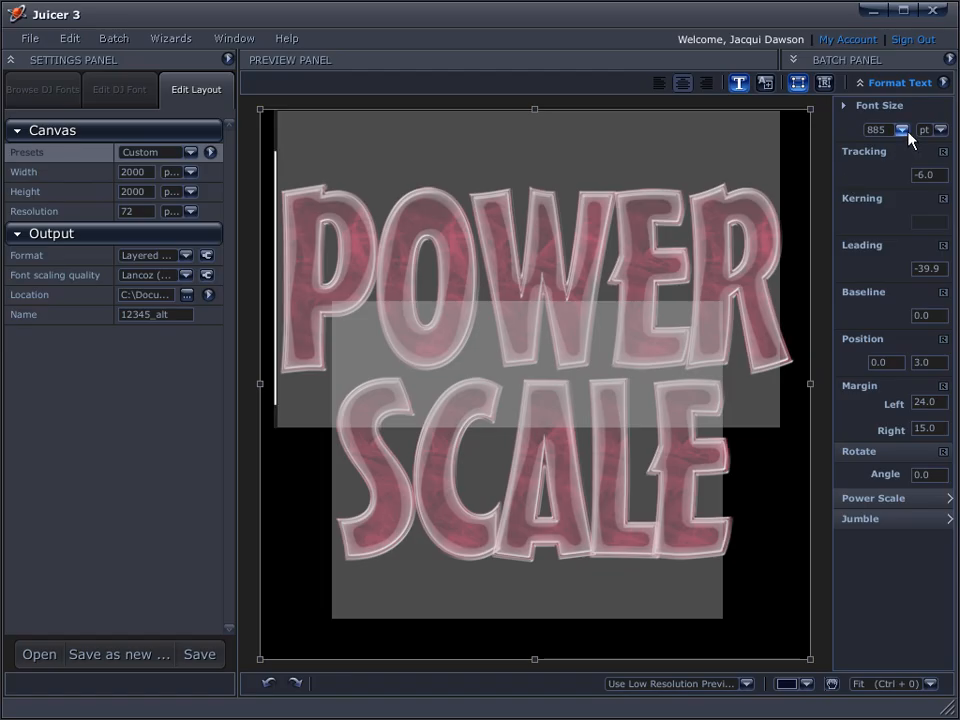
drag(889, 130, 352, 207)
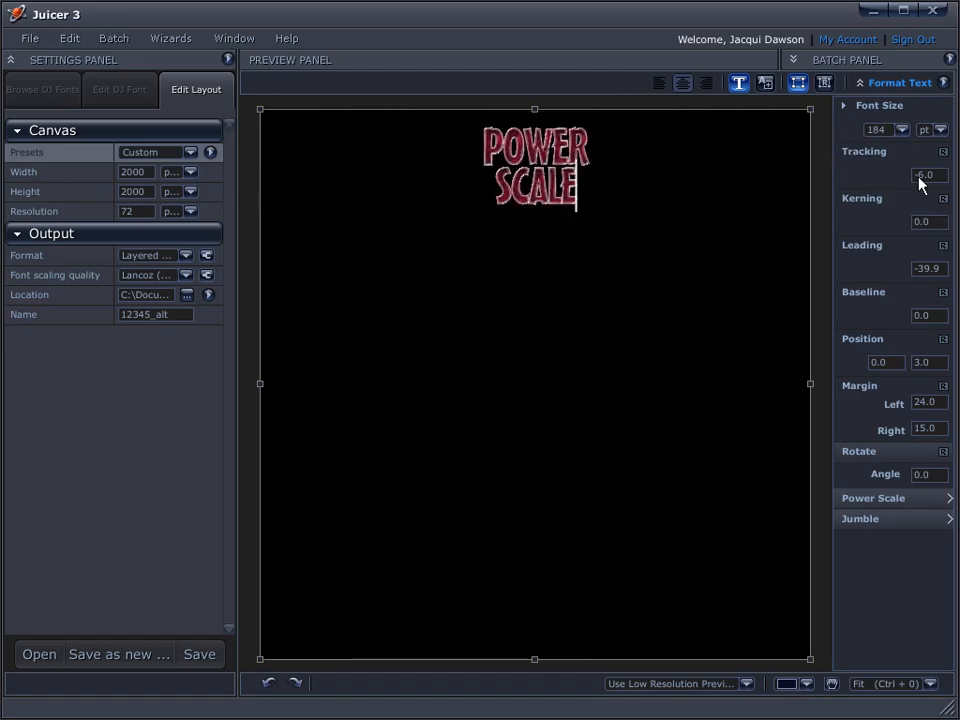
Step: Set the canvas to 800 by 600 pixels and reset the text box to the canvas bounds
double_click(138, 172)
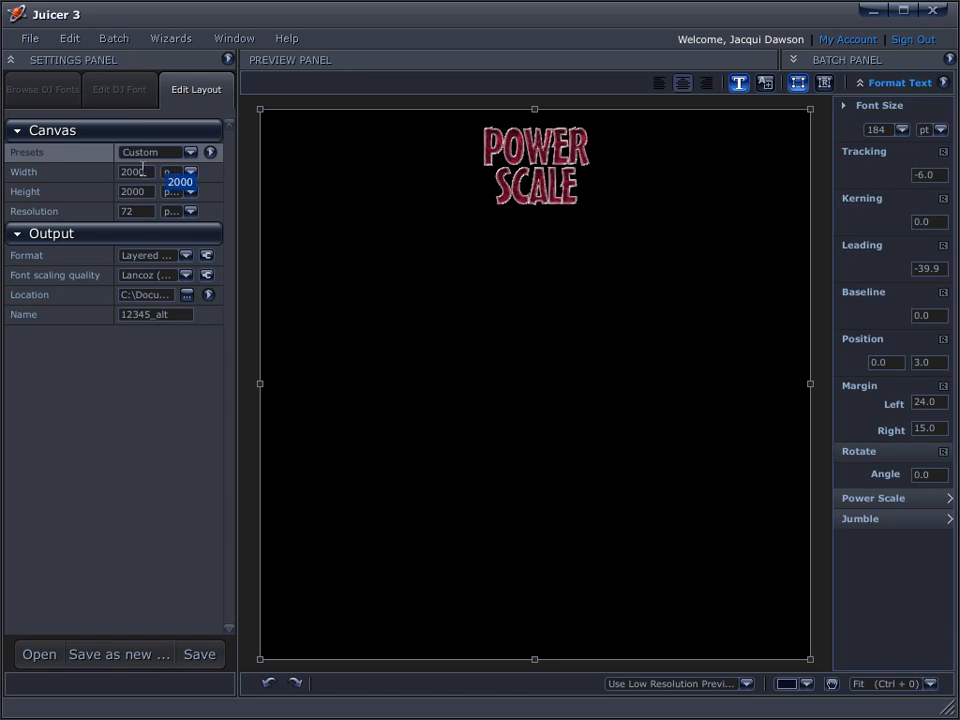
text(800)
key(Tab)
text(6)
key(Return)
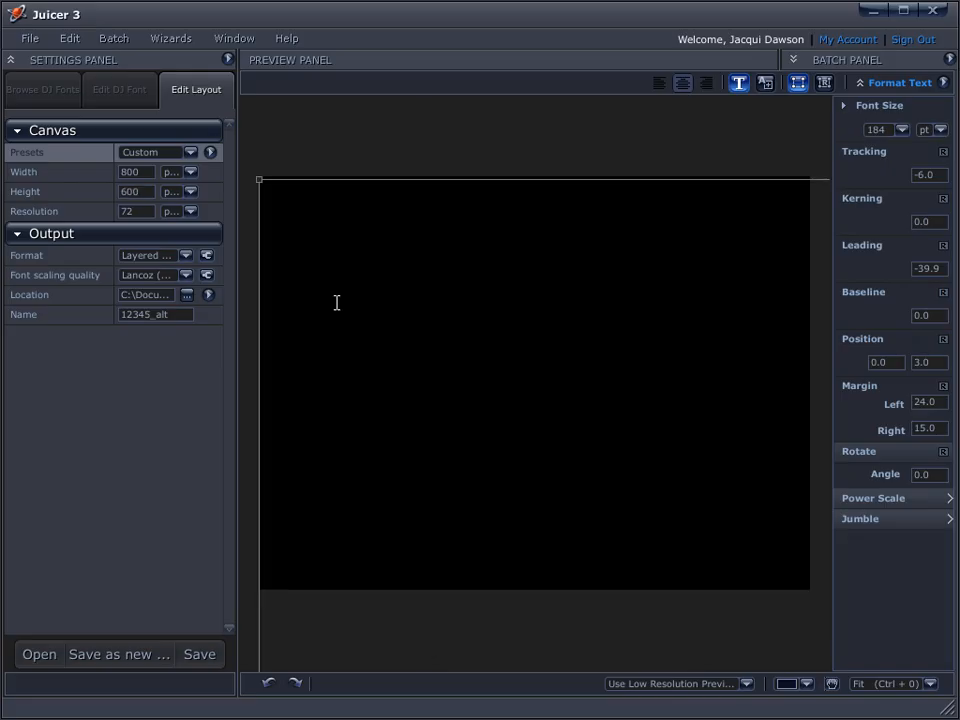
click(828, 84)
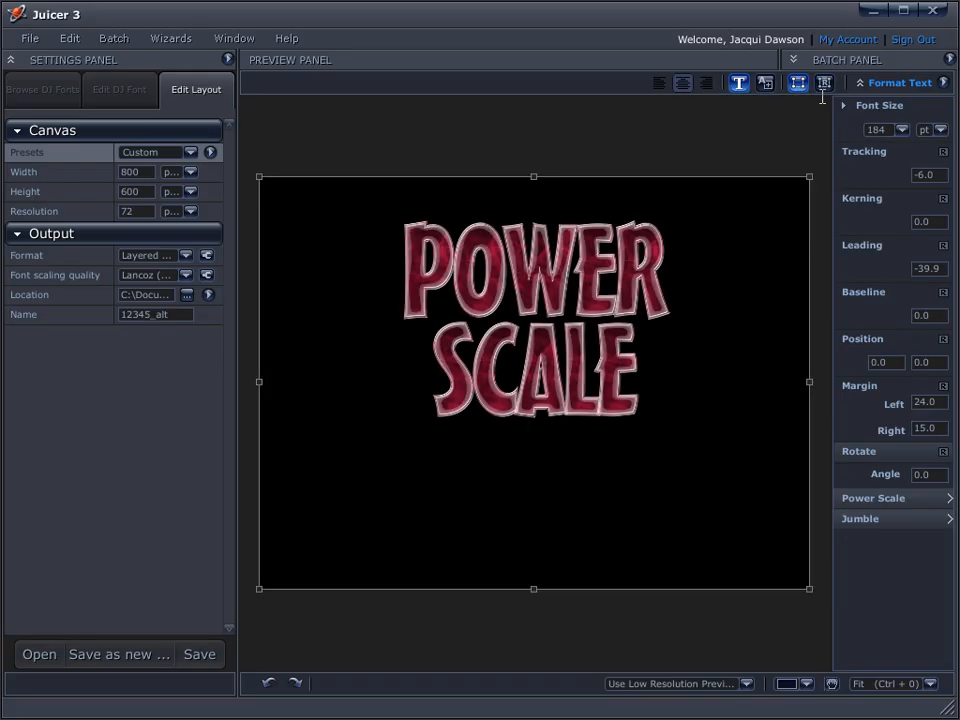
Step: Set both text lines to 325 pt, and reposition and extend the text box so all the lettering fits inside the canvas
drag(669, 408, 341, 223)
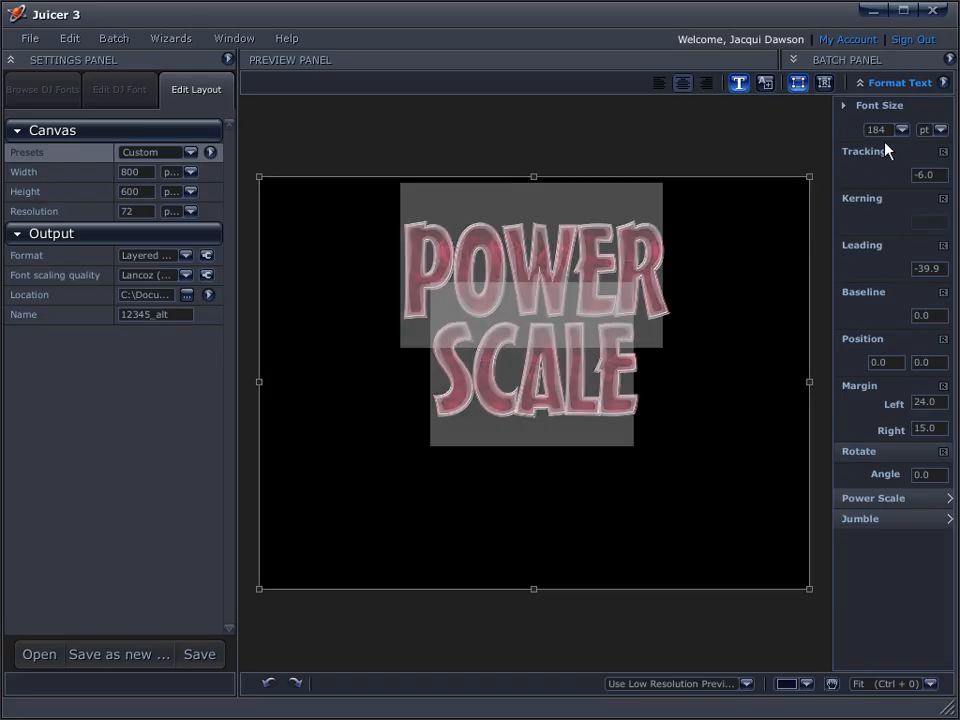
drag(872, 129, 958, 148)
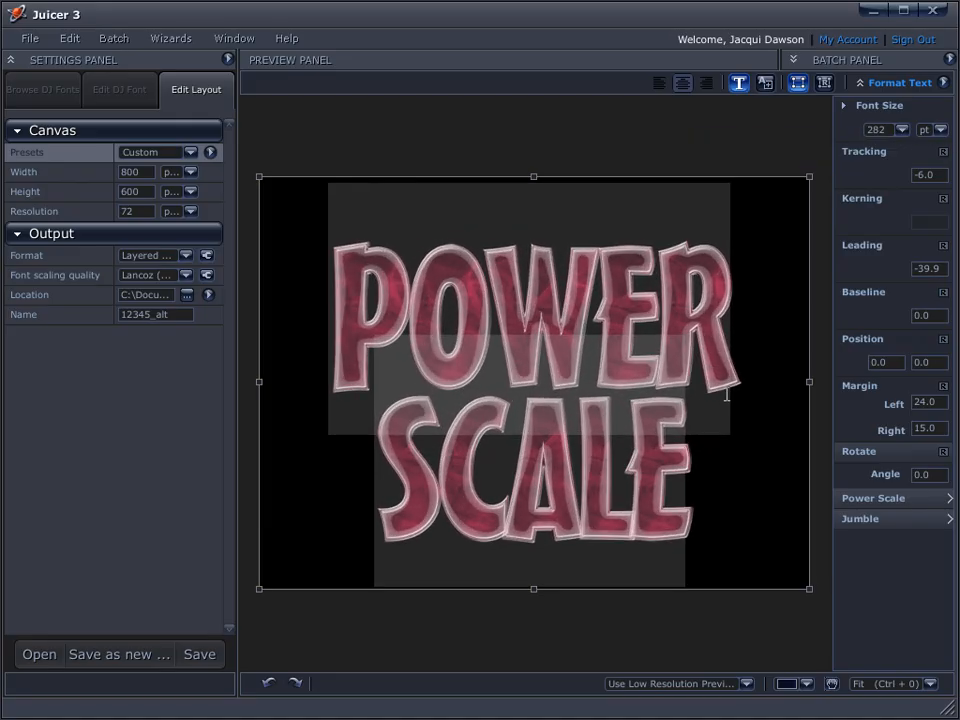
mouse_move(870, 127)
mouse_down()
mouse_move(841, 122)
mouse_move(852, 127)
mouse_up()
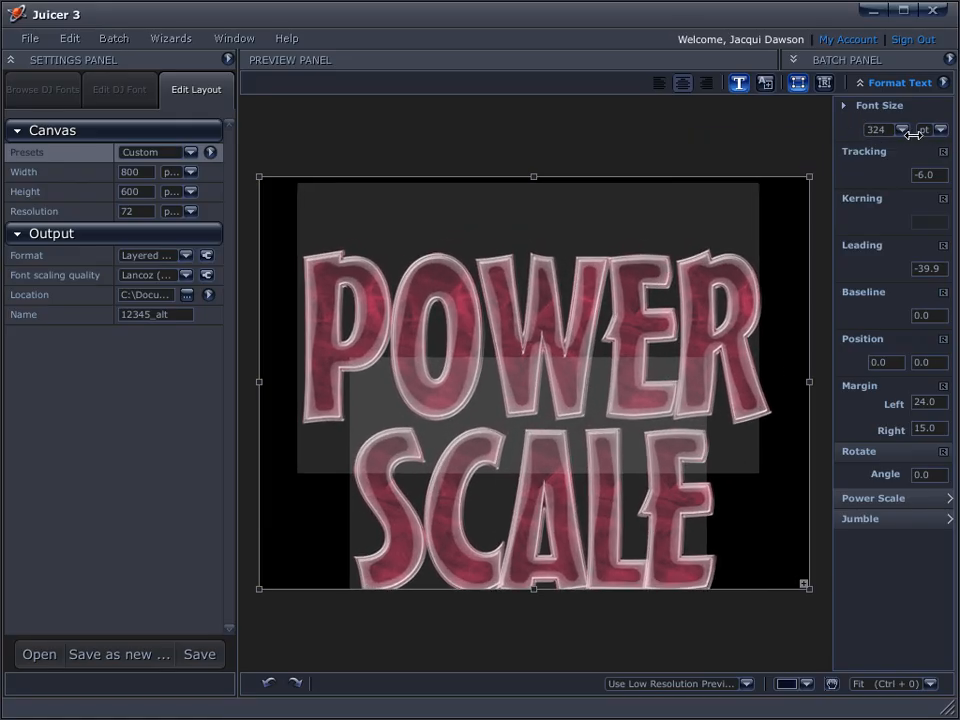
click(561, 143)
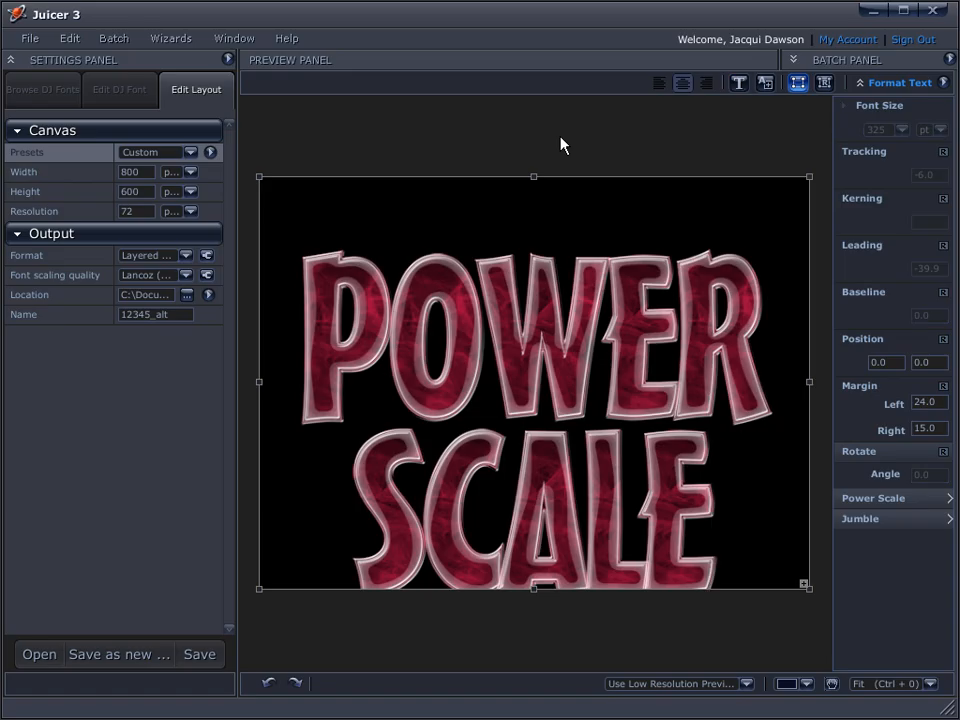
drag(560, 366, 555, 315)
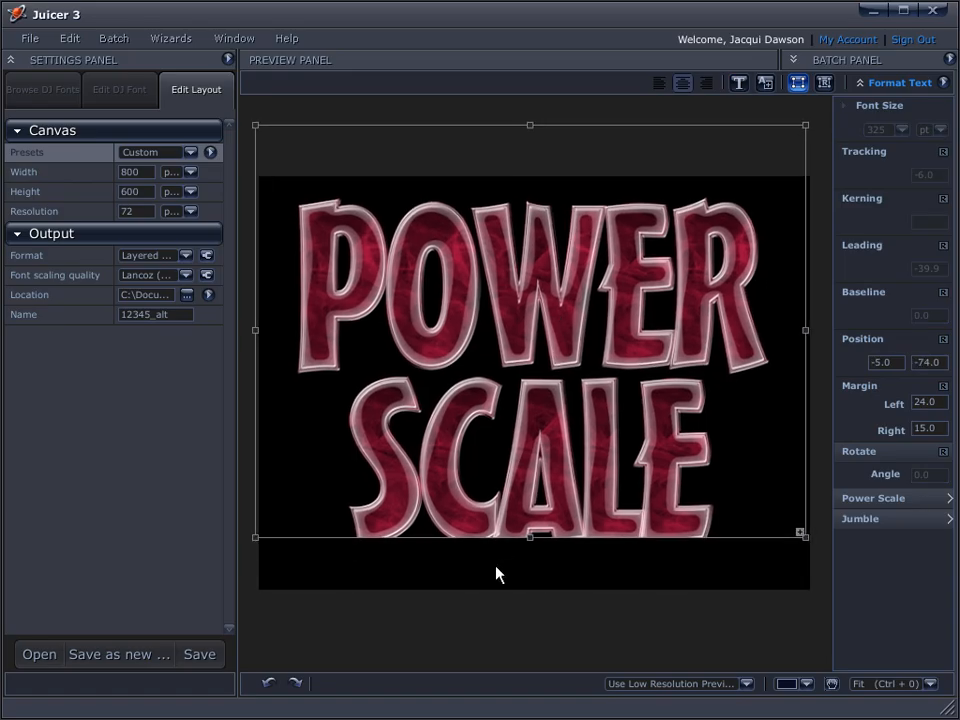
drag(530, 537, 540, 630)
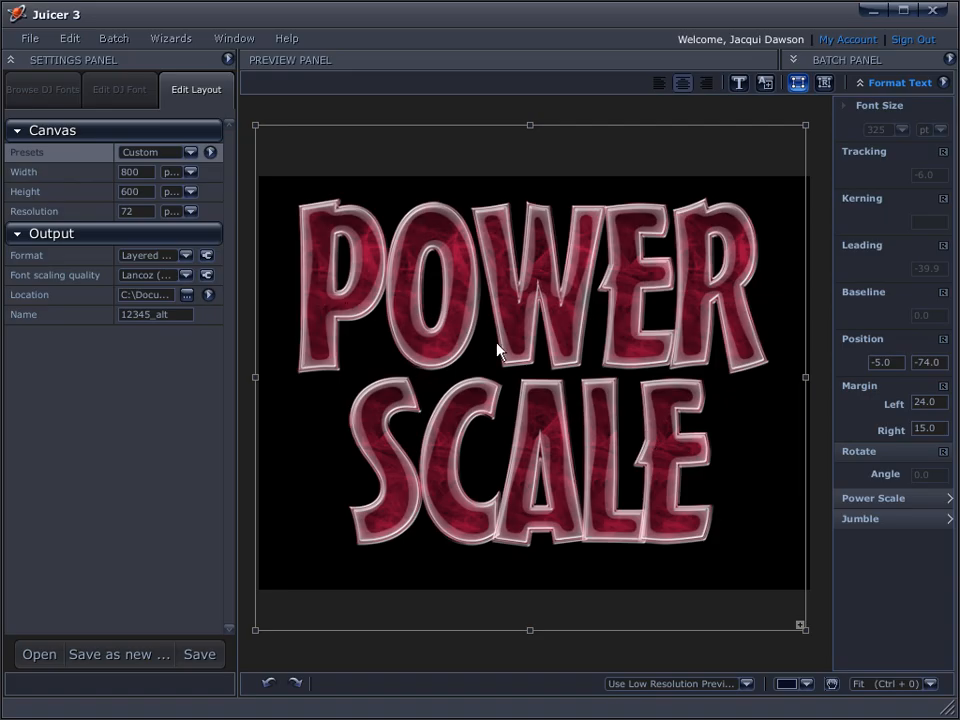
click(714, 478)
drag(713, 467, 356, 462)
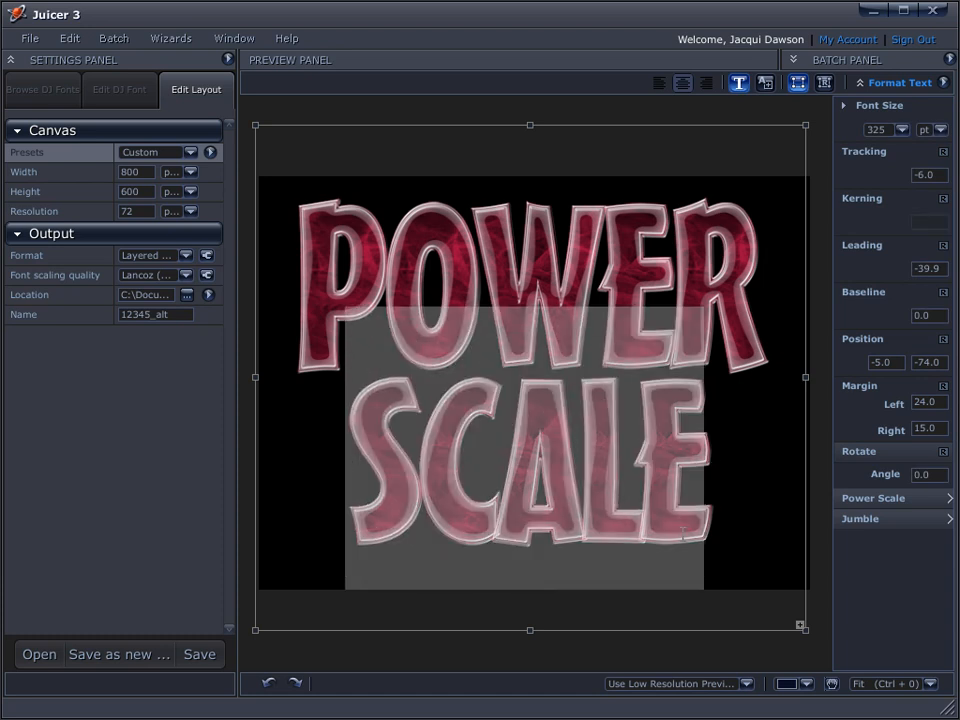
click(712, 510)
drag(712, 510, 653, 510)
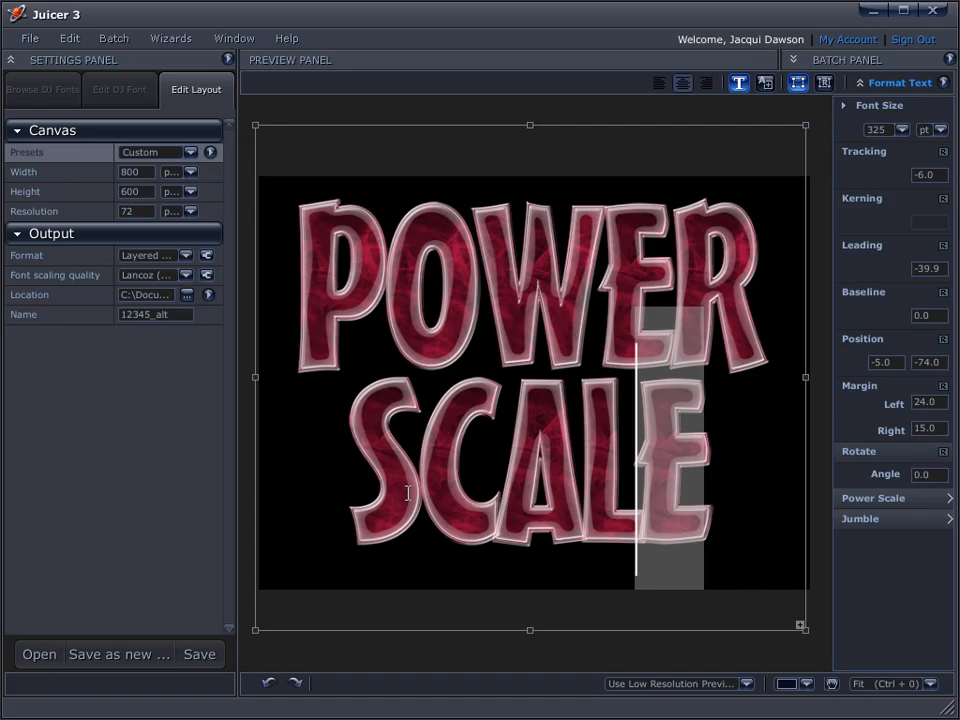
drag(405, 490, 367, 488)
click(598, 236)
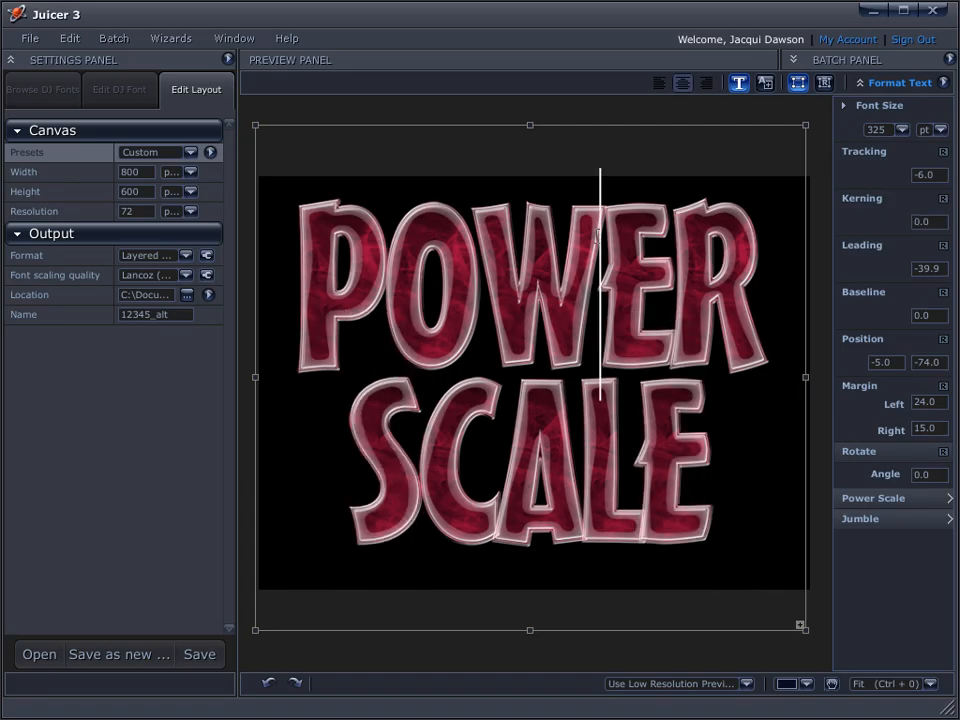
drag(598, 236, 515, 234)
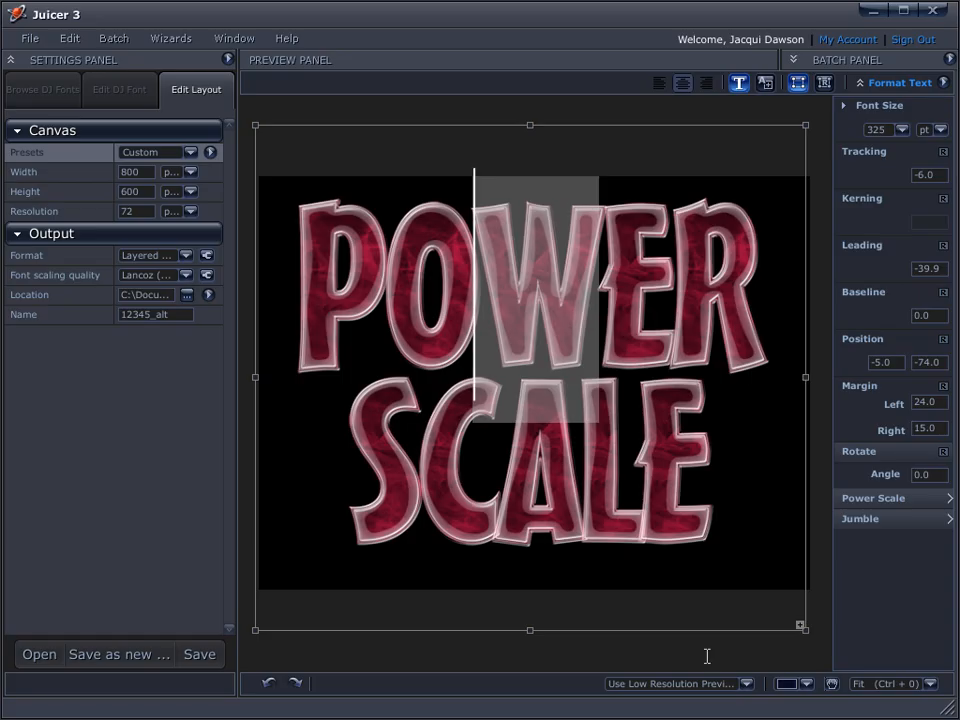
drag(708, 540, 296, 240)
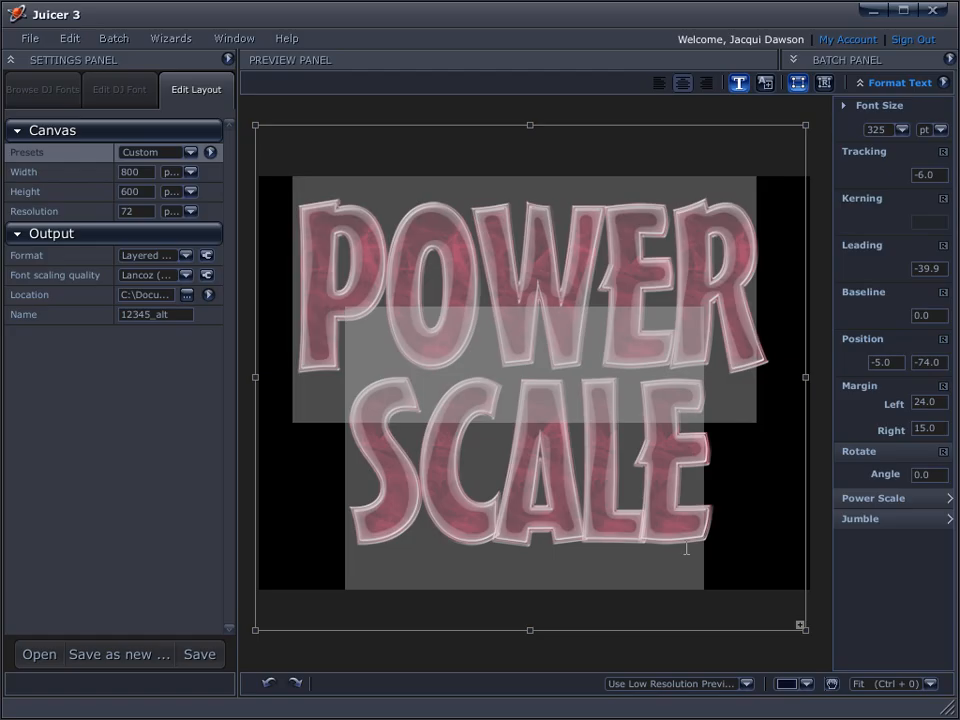
click(817, 590)
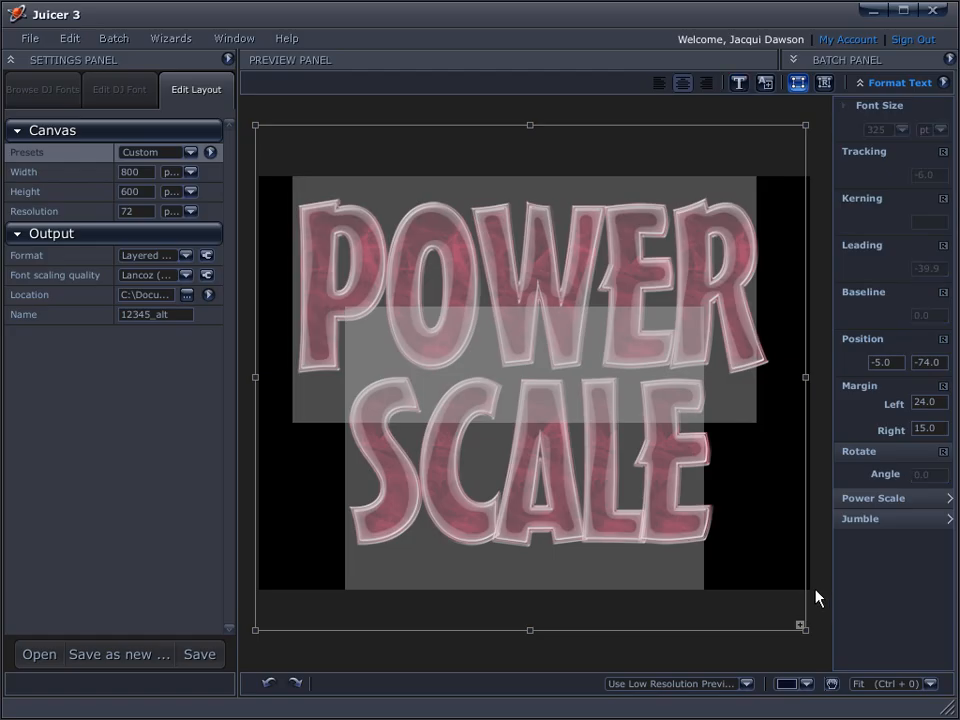
double_click(729, 499)
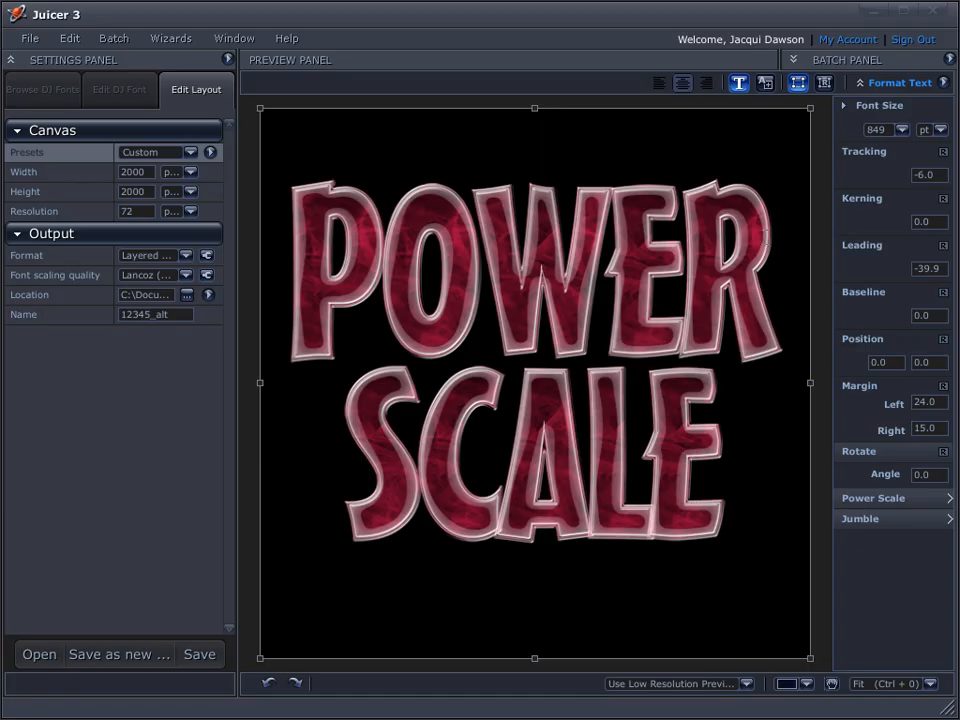
Step: Set the font size of the word POWER to 493 pt
click(766, 237)
drag(766, 237, 254, 236)
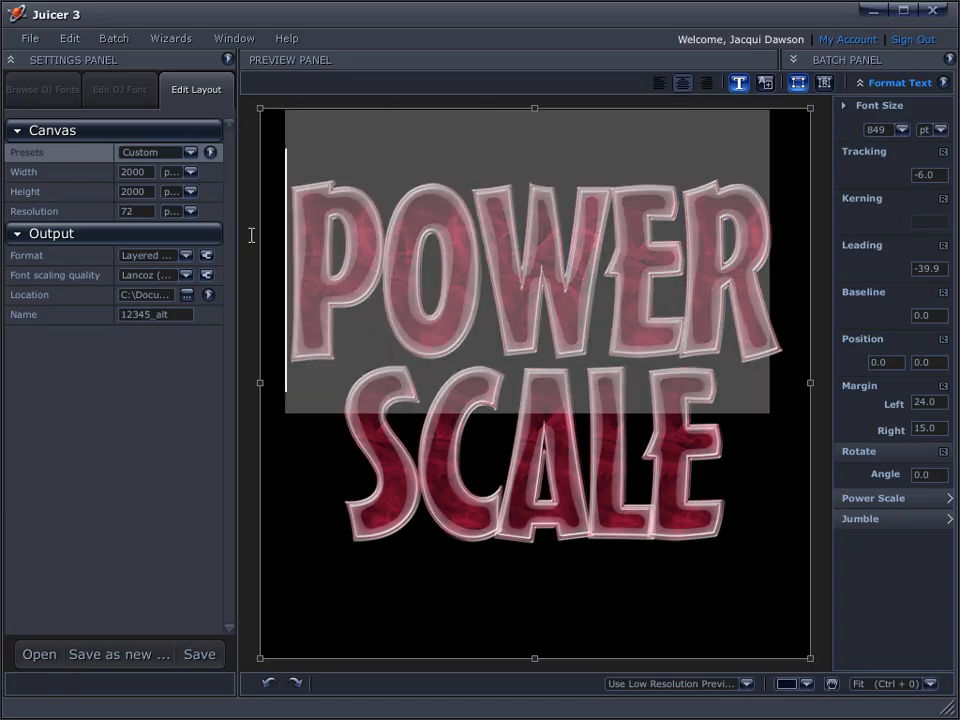
drag(879, 127, 555, 139)
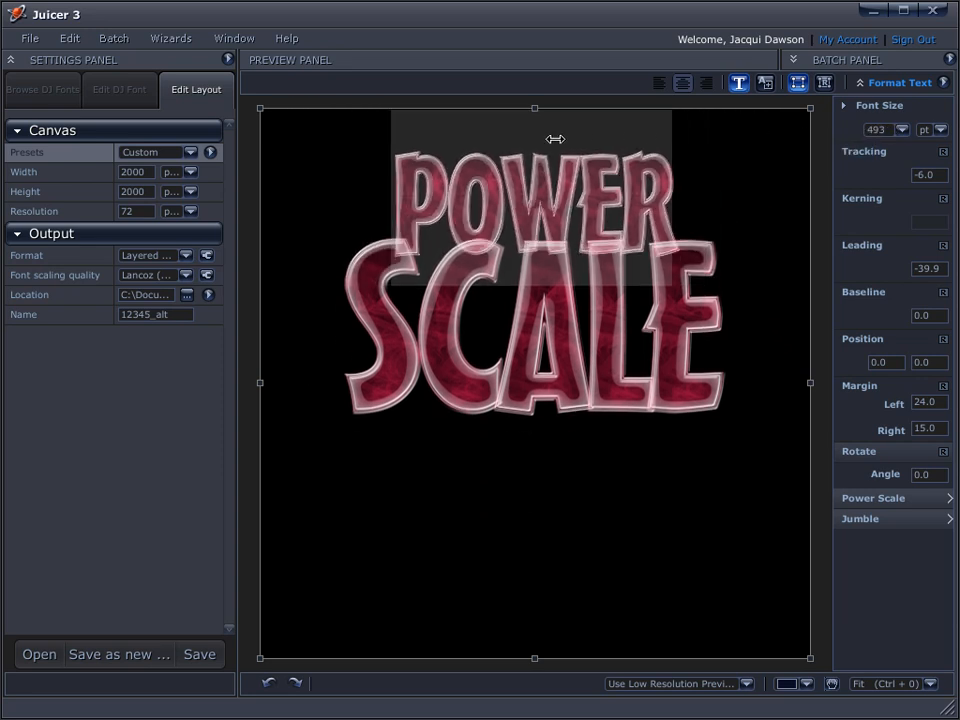
Step: Raise the baseline of the letters P, W and R in the word POWER
drag(404, 192, 440, 192)
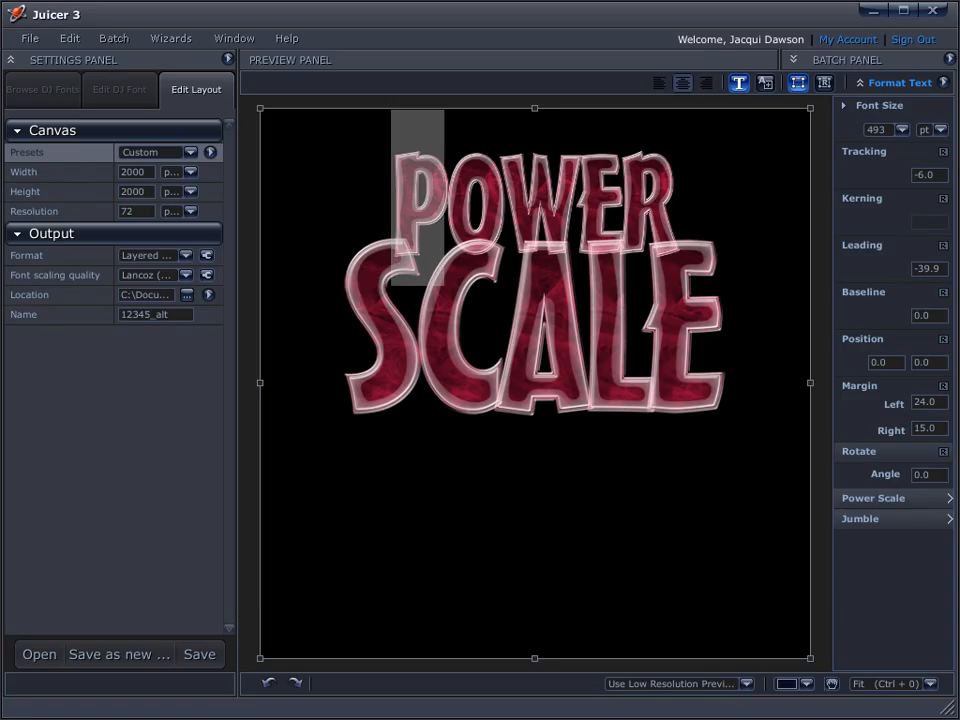
drag(918, 316, 957, 317)
drag(509, 214, 557, 216)
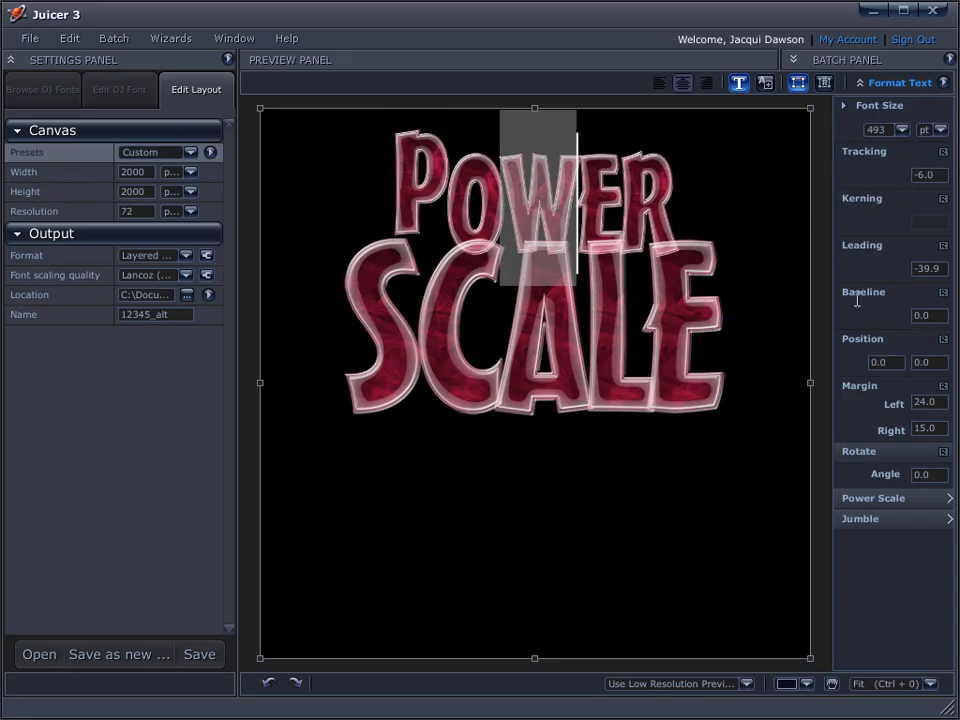
drag(917, 315, 953, 316)
drag(617, 182, 659, 176)
drag(918, 315, 953, 315)
Step: Tighten the kerning between P and O in POWER, and set it to -1.0 between O and W
click(442, 193)
drag(921, 218, 900, 225)
click(504, 204)
drag(925, 223, 915, 225)
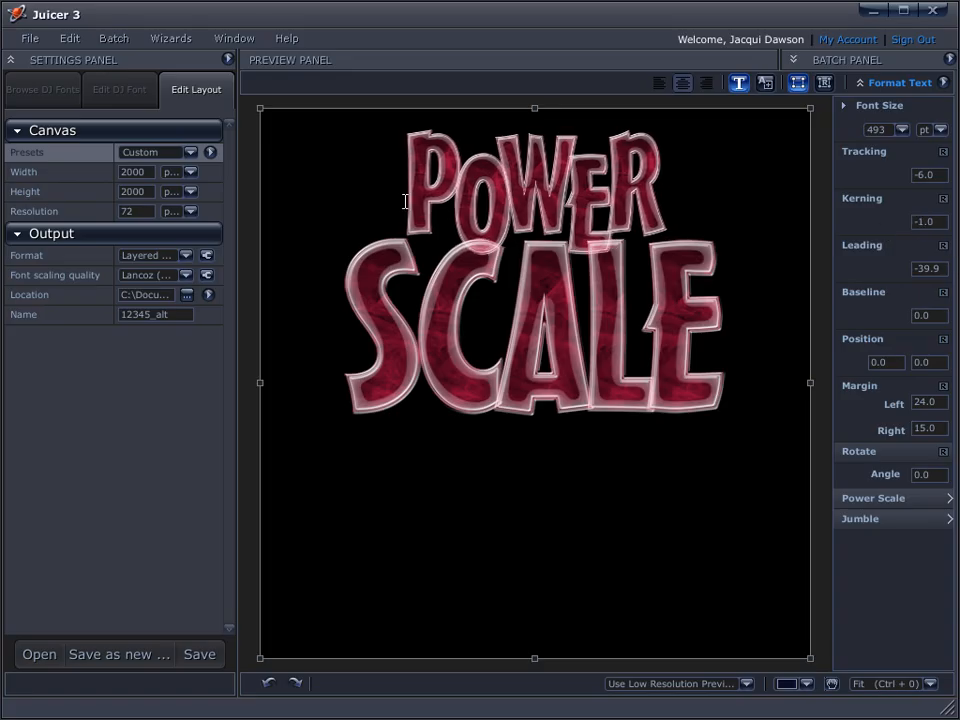
Step: Set the font size of POWER to 595 pt and of SCALE to 1047 pt
drag(405, 201, 676, 203)
click(386, 187)
drag(415, 168, 664, 175)
drag(873, 130, 957, 145)
drag(339, 380, 704, 454)
drag(878, 130, 957, 132)
click(789, 396)
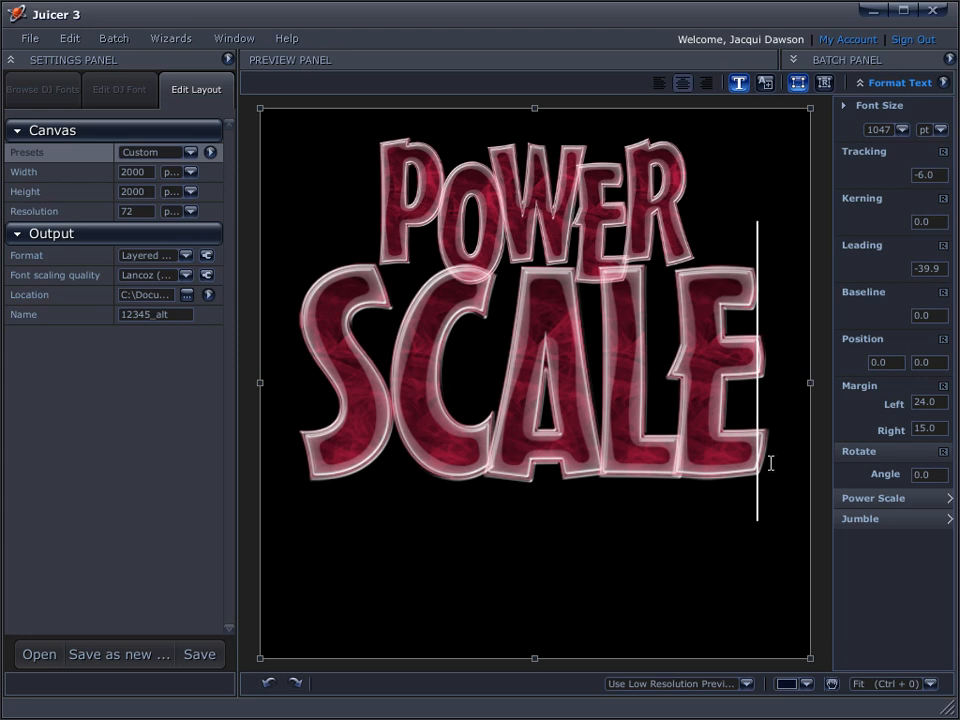
Step: Set the leading of the whole text to -38.9
key(ctrl+a)
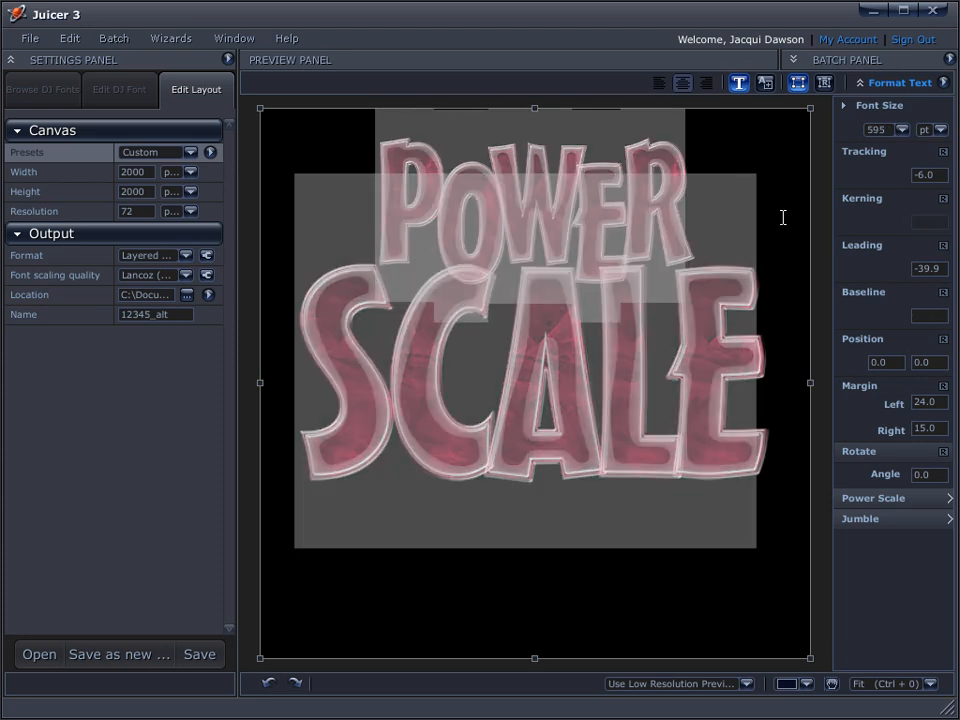
mouse_move(920, 268)
mouse_down()
mouse_move(940, 268)
mouse_move(921, 268)
mouse_up()
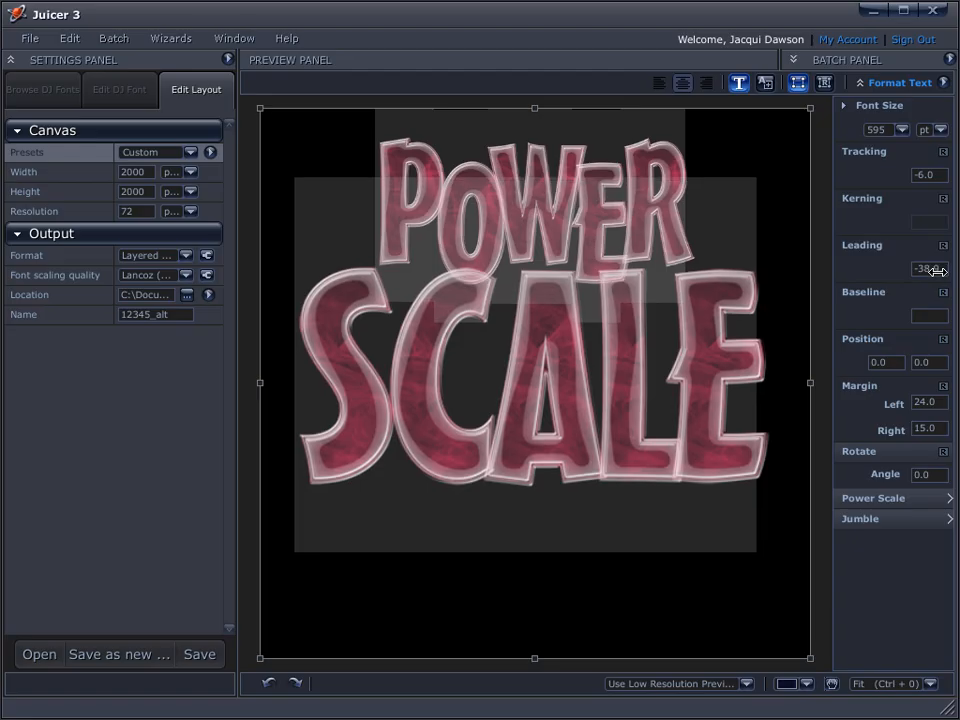
click(763, 392)
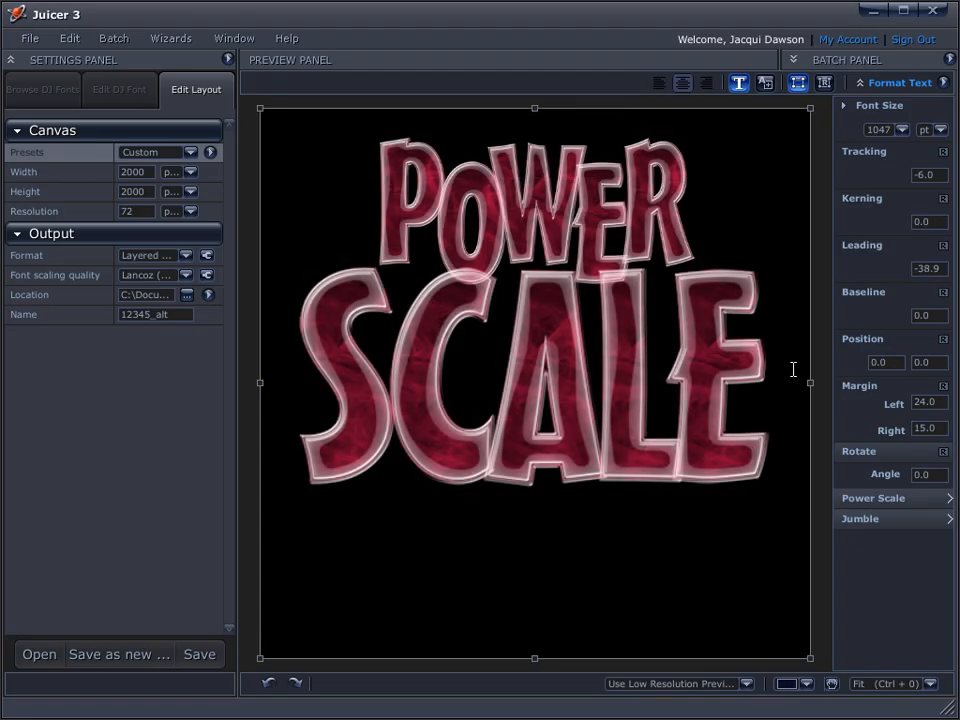
click(495, 384)
Step: Reduce the font size of both words, with POWER at 324 pt, and set the leading of the text to -59.9
click(780, 459)
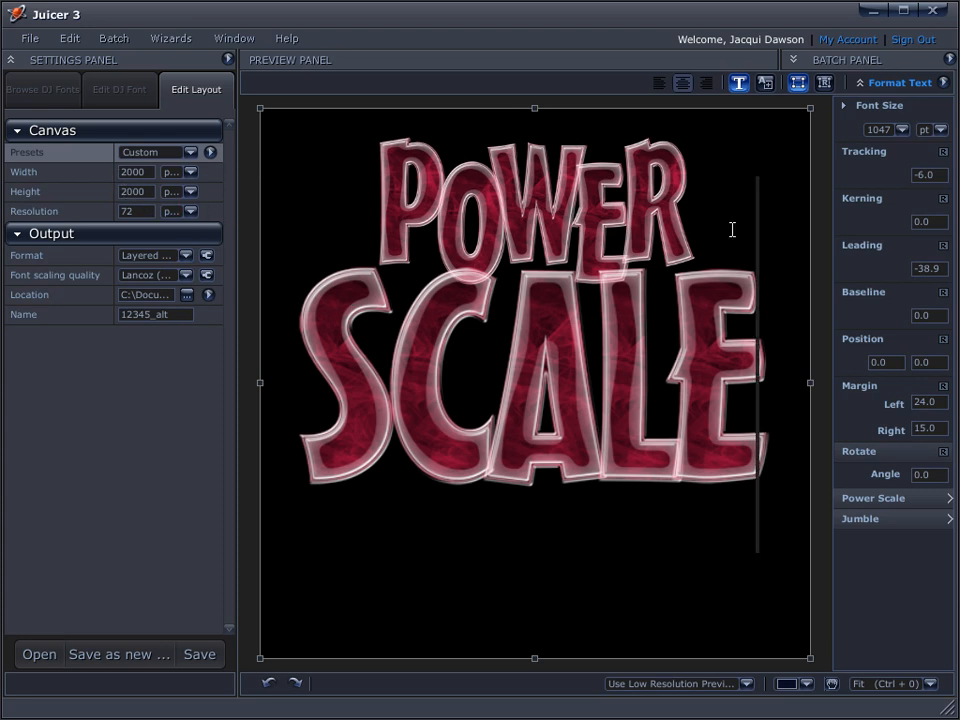
drag(776, 456, 298, 435)
drag(877, 130, 497, 193)
drag(300, 112, 427, 300)
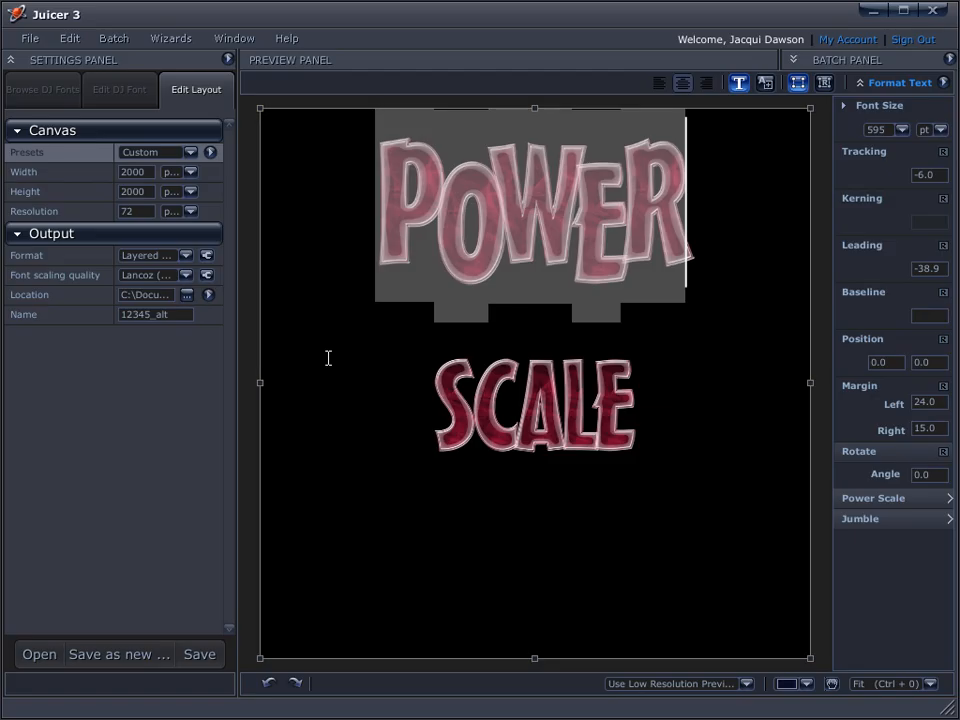
drag(880, 130, 628, 153)
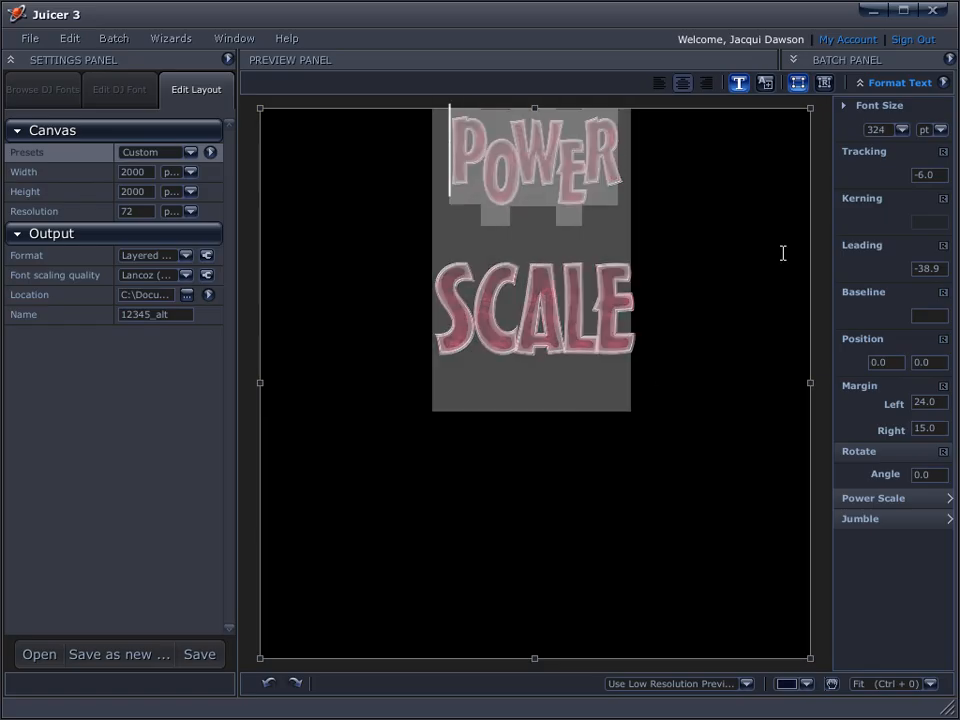
drag(930, 266, 831, 270)
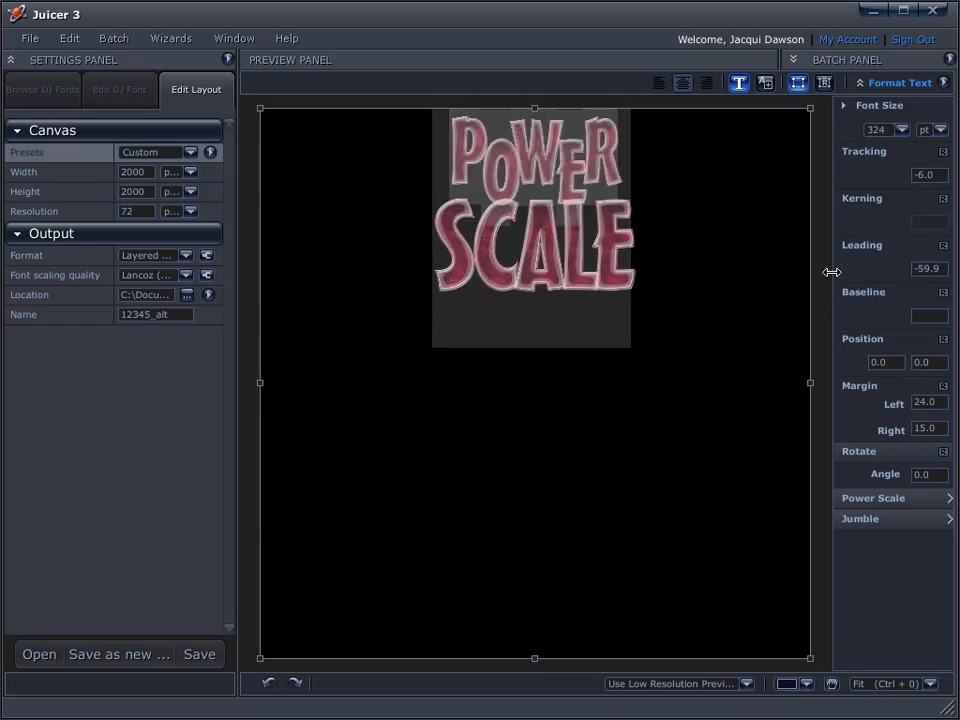
Step: Set the canvas to 800 by 600 pixels and reset the text box to the canvas bounds
double_click(131, 173)
text(800)
double_click(131, 191)
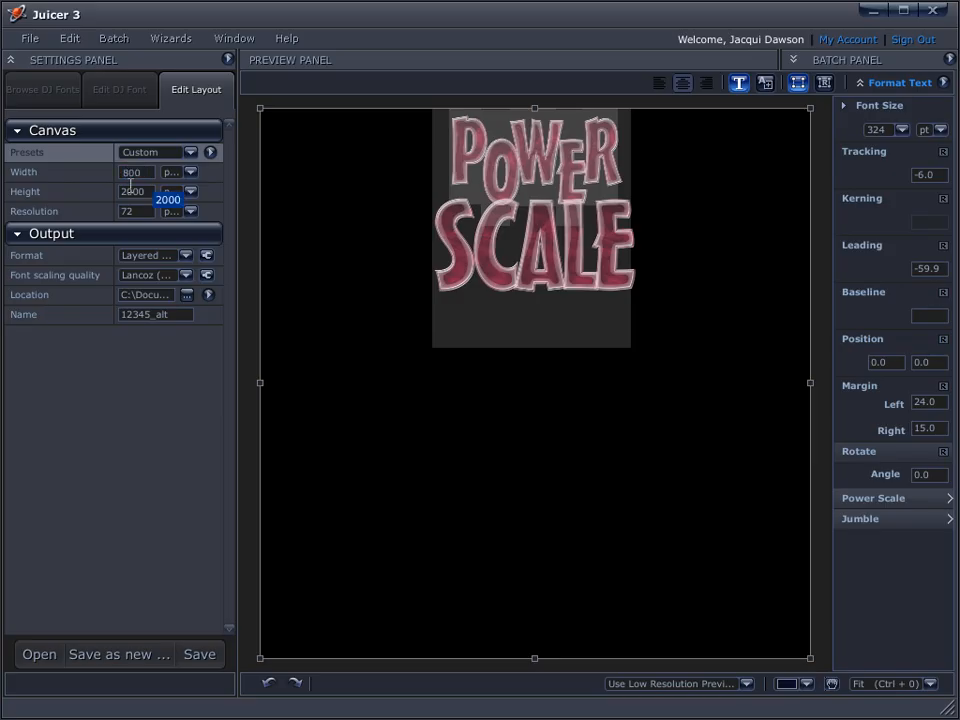
text(600)
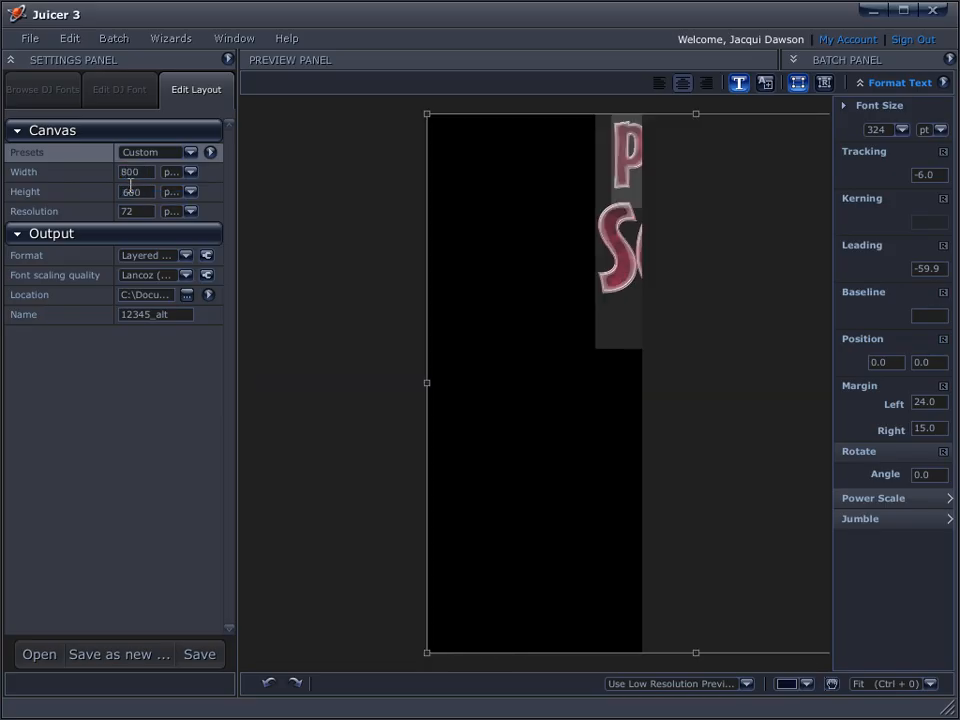
key(Return)
click(825, 83)
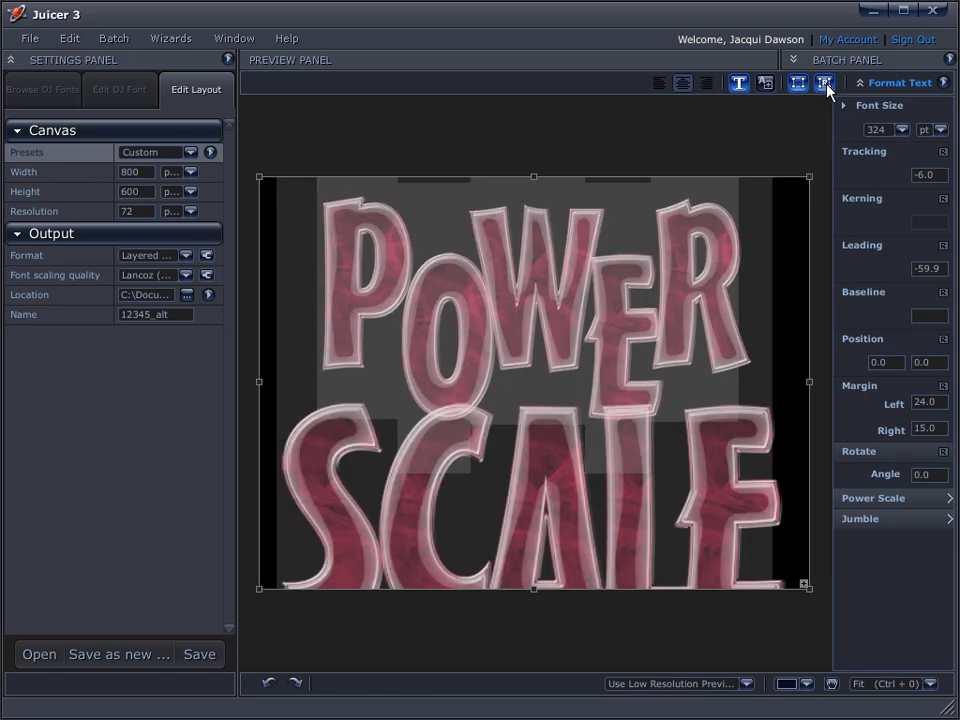
Step: Set the font size of SCALE to 406 pt and of POWER to 272 pt
drag(669, 390, 772, 566)
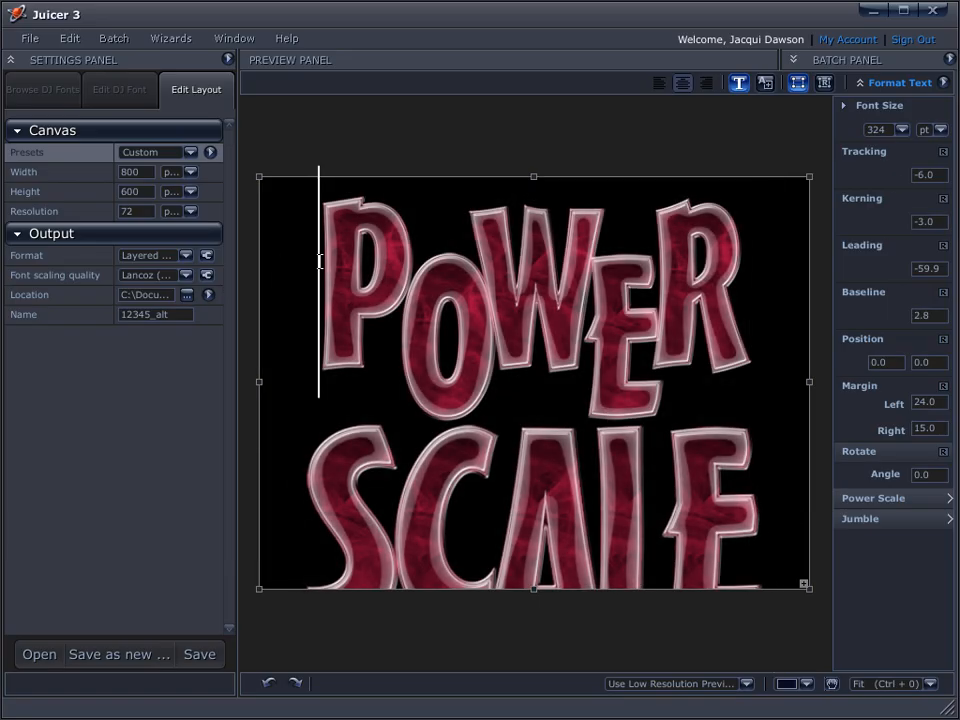
drag(870, 130, 838, 135)
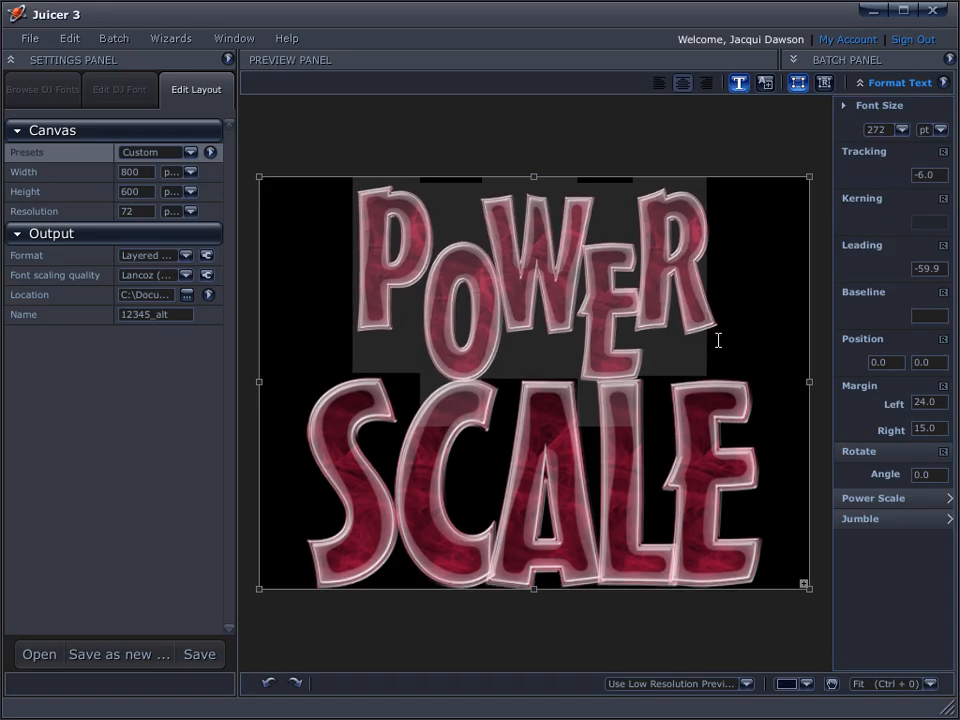
Step: Set the baseline of the whole text to 2.1, and raise the baseline of the letter O in POWER above it
click(760, 547)
key(ctrl+a)
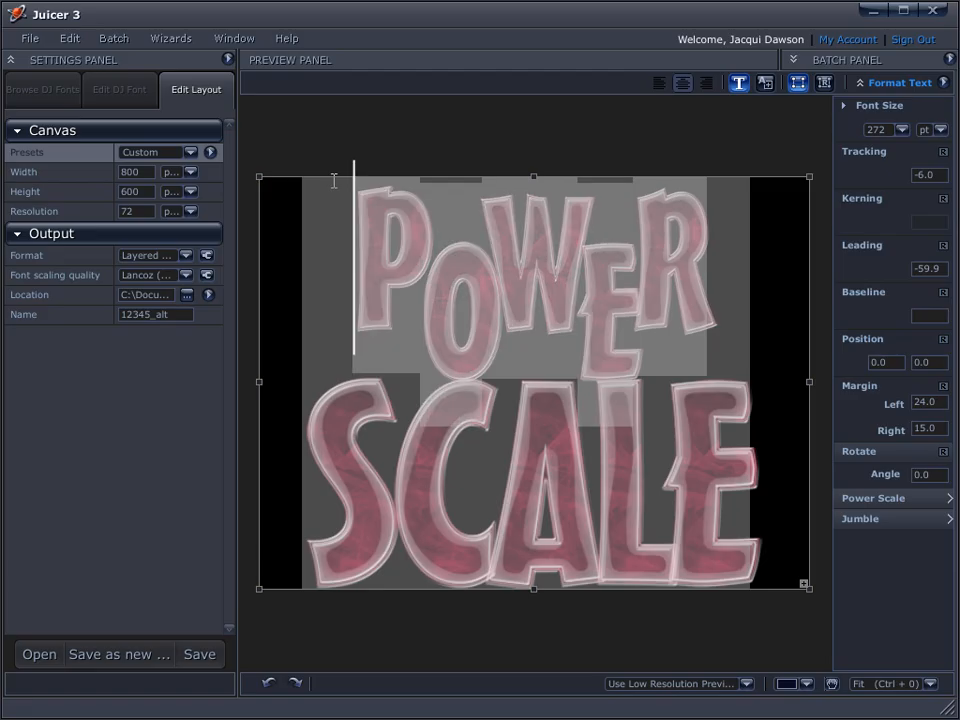
drag(941, 313, 907, 321)
click(714, 281)
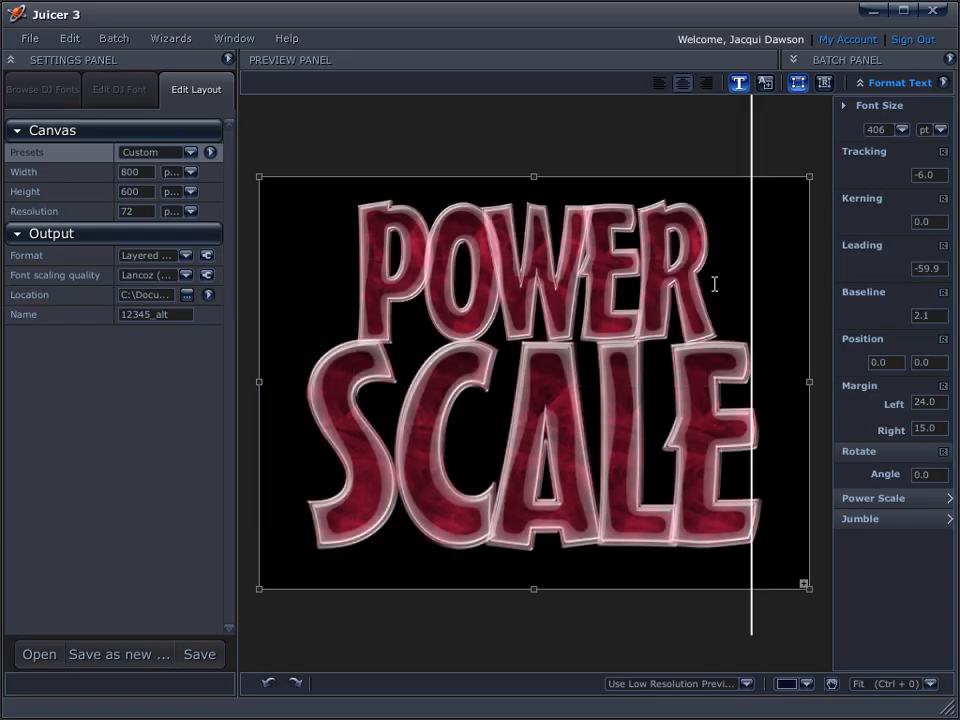
drag(429, 271, 484, 276)
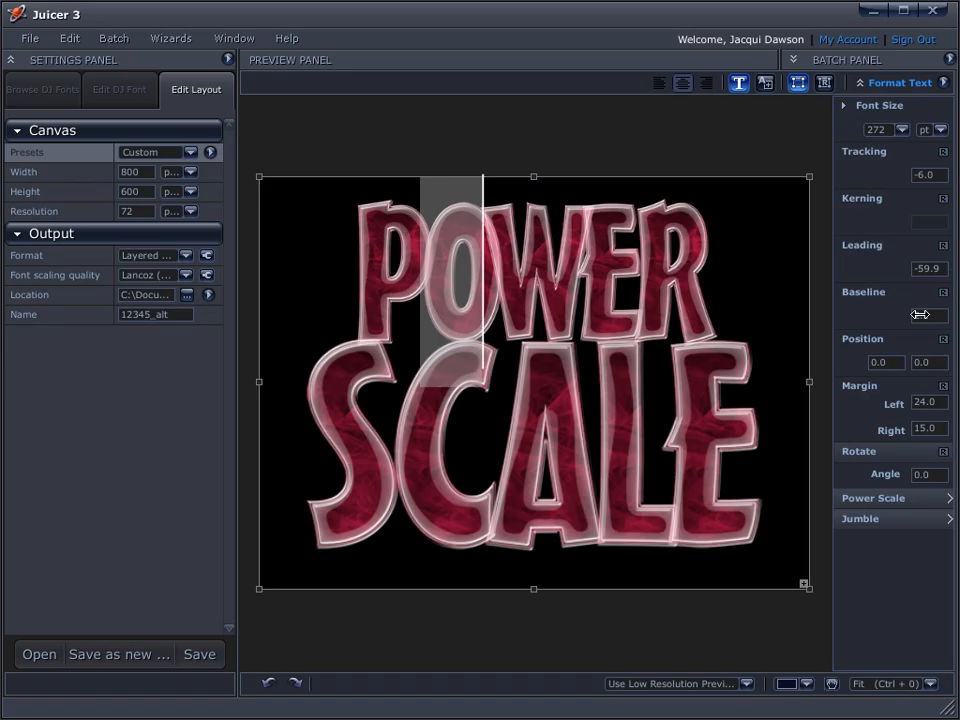
drag(921, 313, 959, 314)
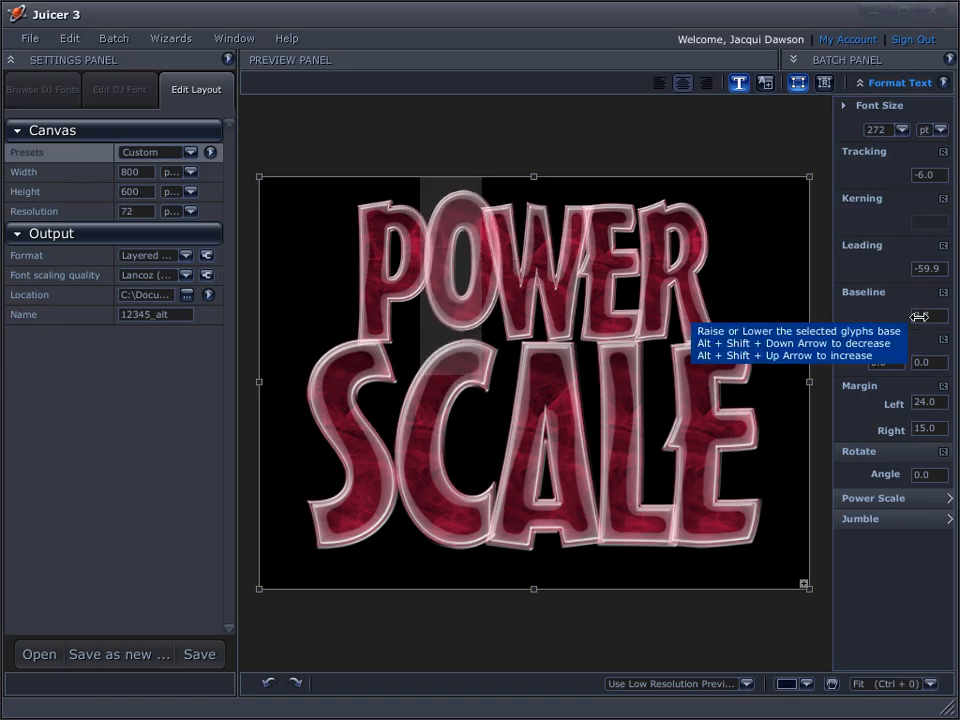
Step: Set the baseline of the letter E in POWER to 3.7
drag(584, 306, 620, 302)
drag(921, 317, 952, 318)
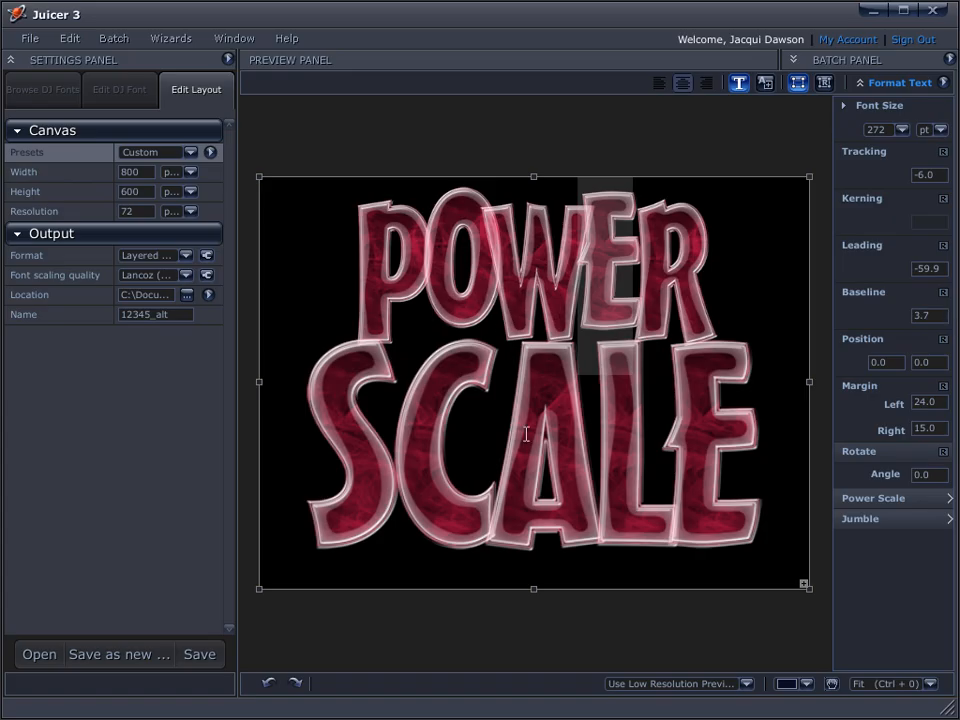
click(738, 471)
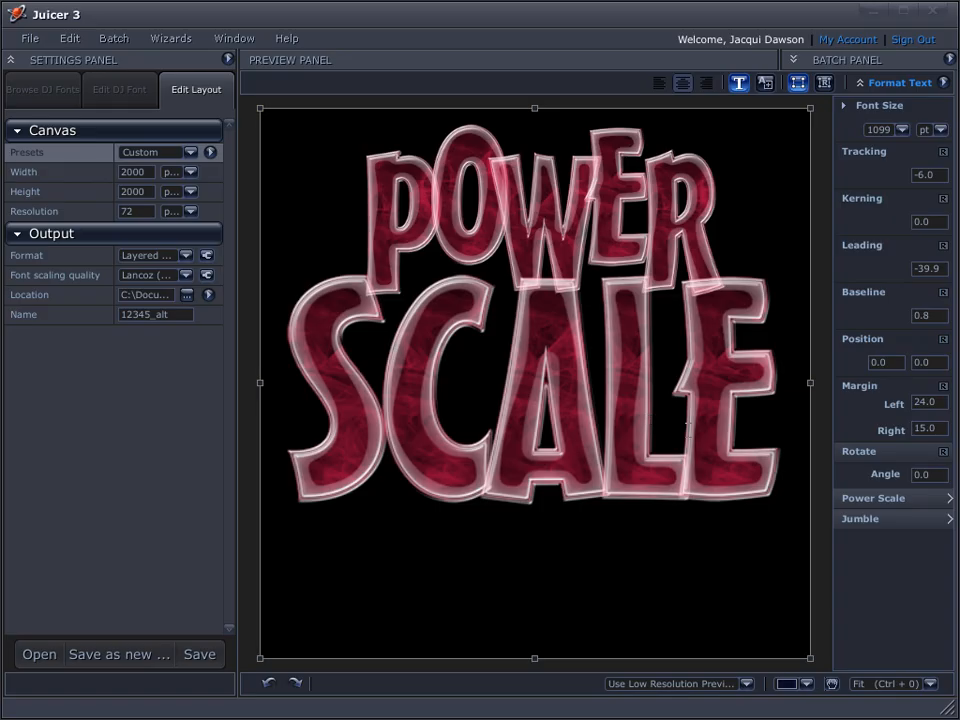
Step: Shrink the whole text to 29% with Power Scale and place it in the canvas's upper-left corner
click(897, 506)
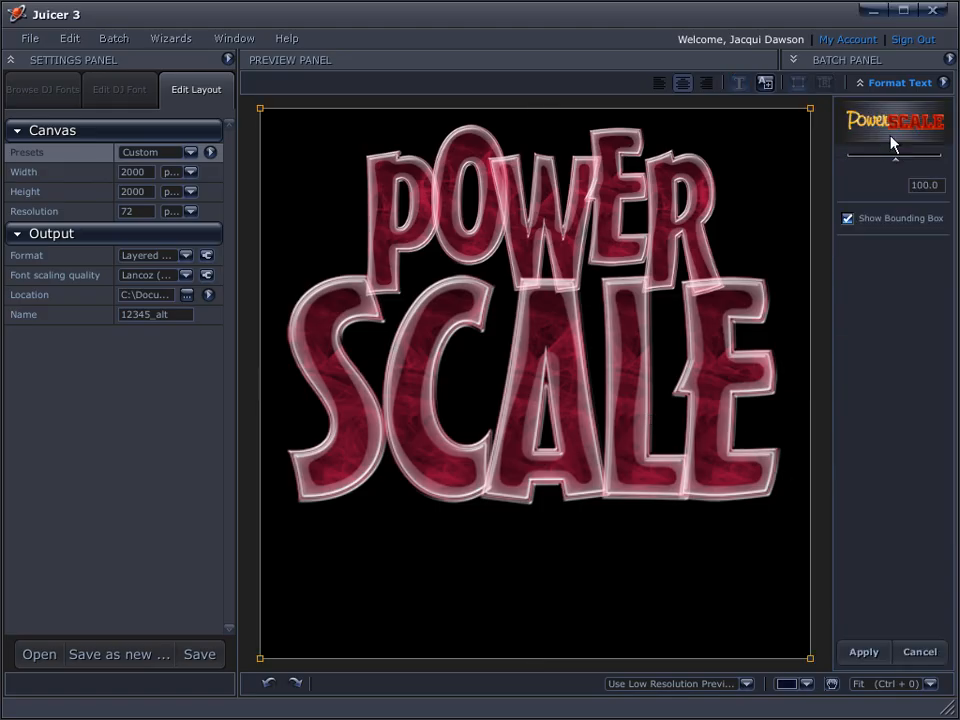
drag(897, 168, 864, 180)
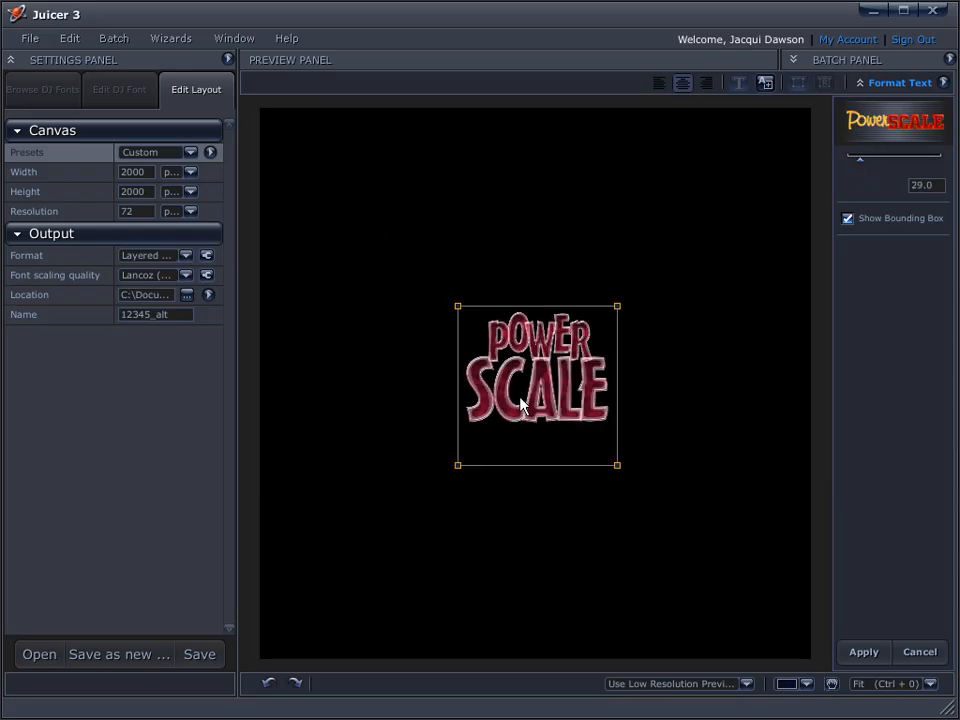
drag(527, 401, 343, 221)
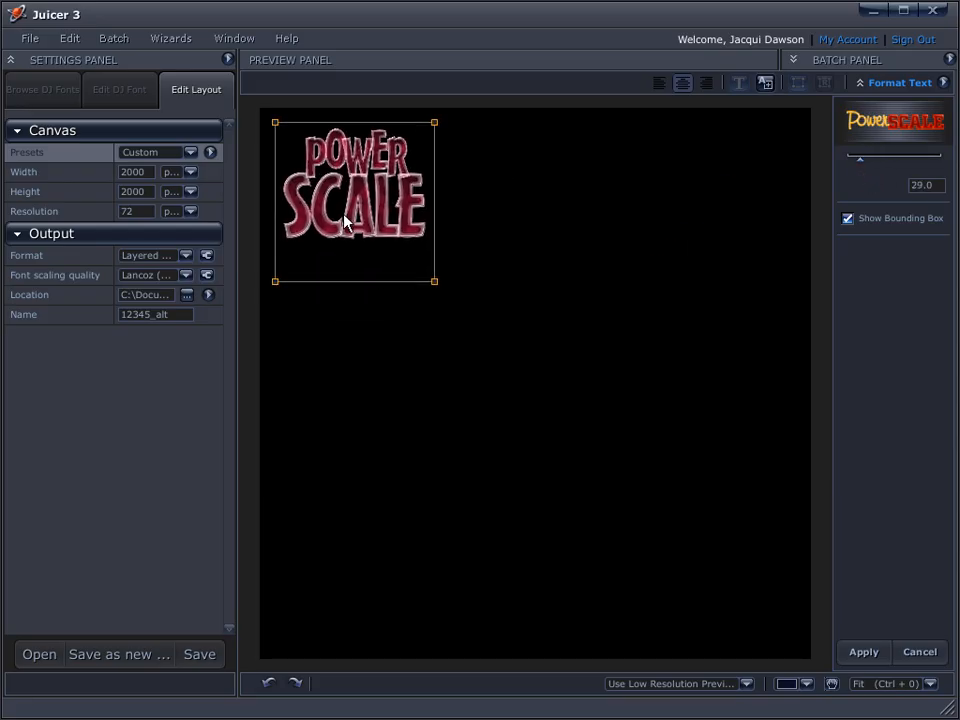
key(Return)
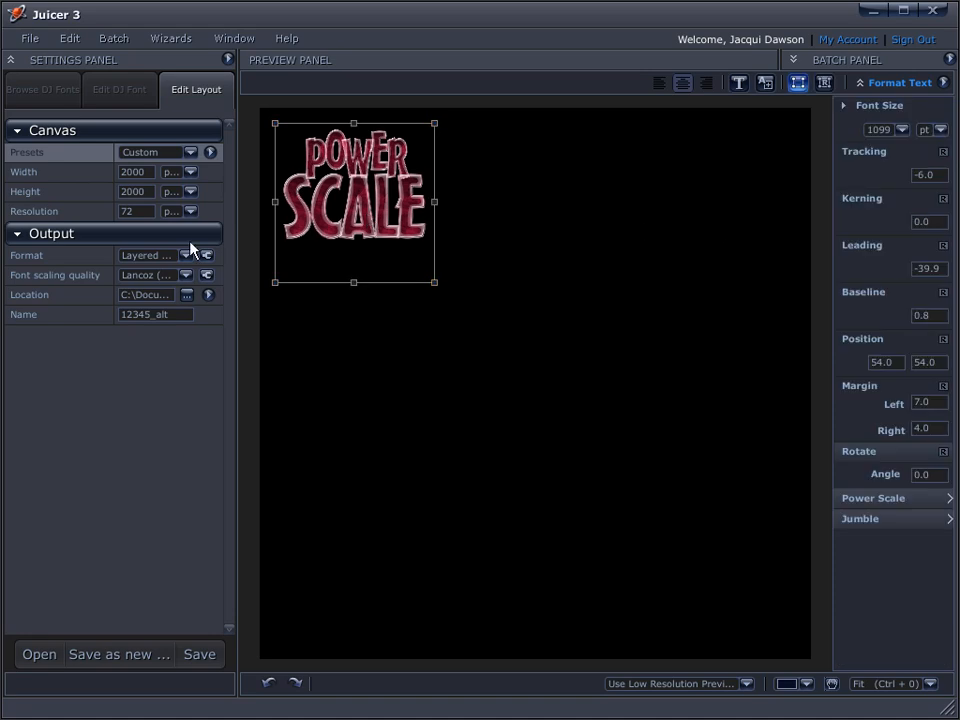
Step: Set the canvas to 800 by 600 pixels for the scaled-down text
double_click(136, 171)
text(800)
double_click(127, 191)
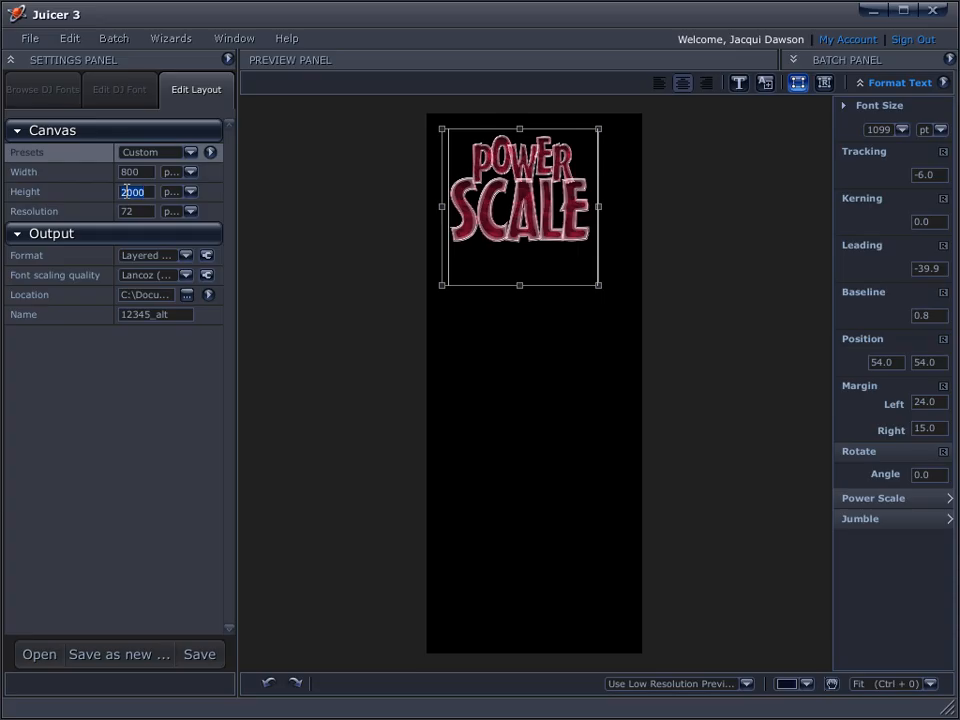
text(600)
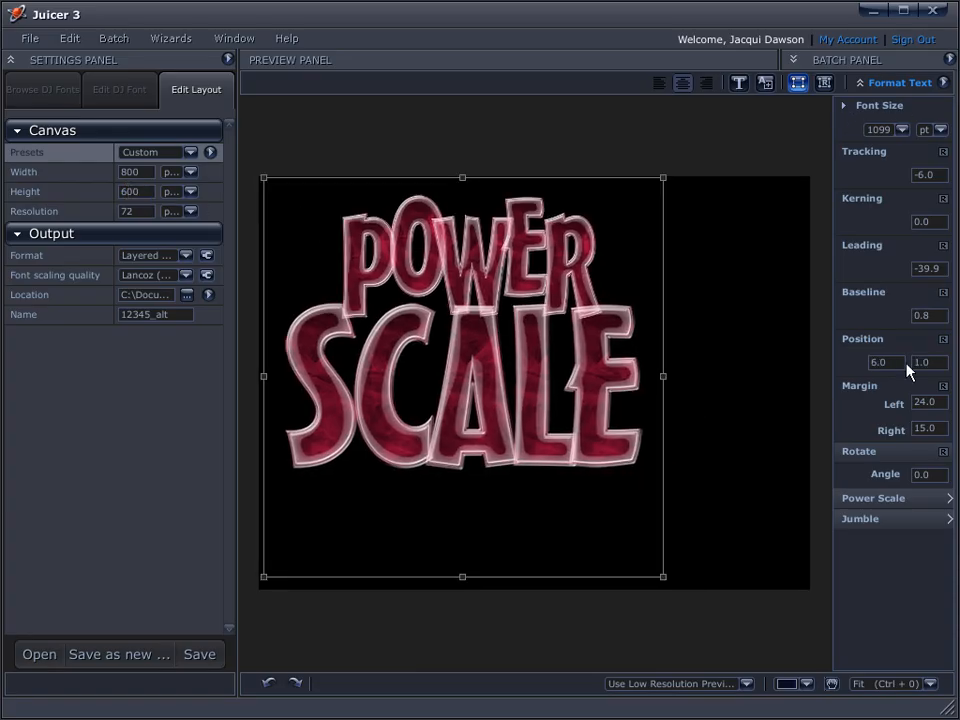
Step: Enlarge the text to 133.3% with Power Scale to fill the canvas and reset the text box
click(896, 505)
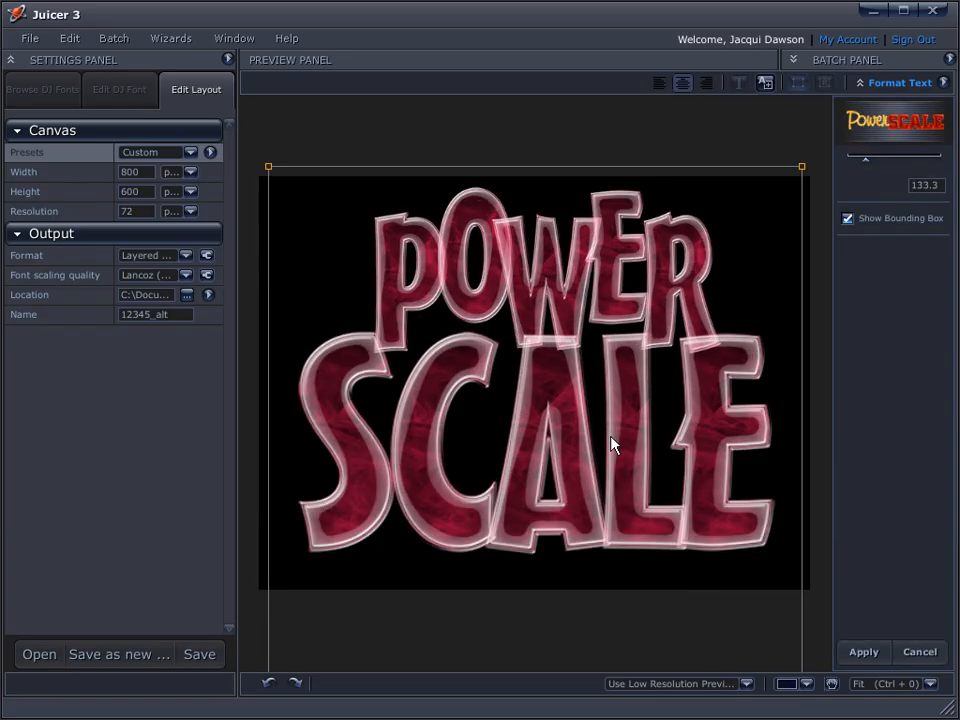
click(797, 84)
click(825, 84)
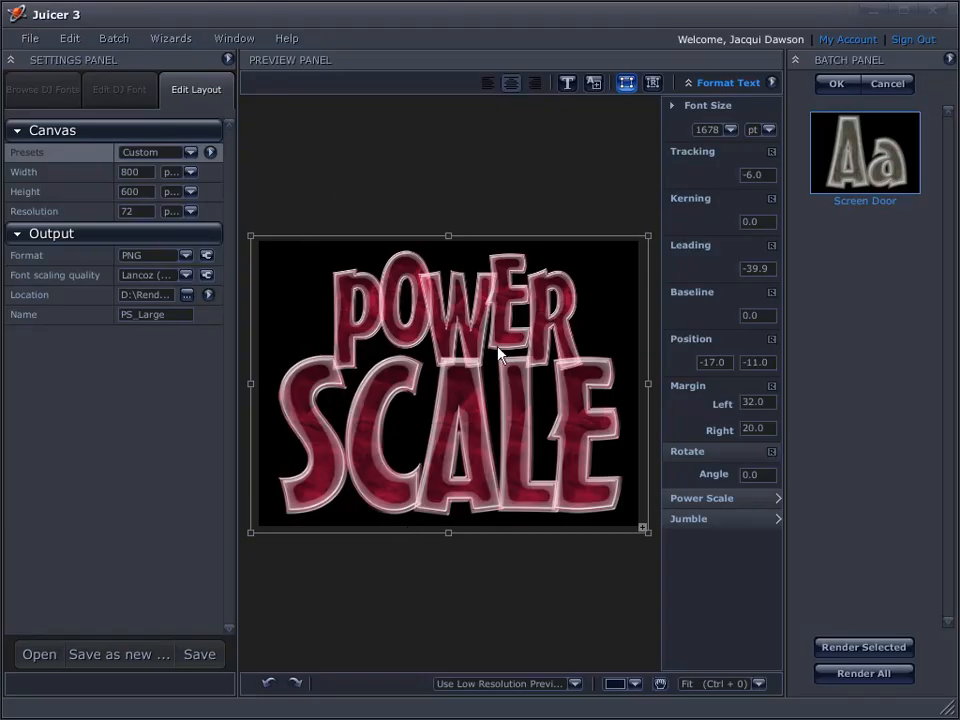
Step: Save the design as a new layout named powerScale_pink
click(133, 660)
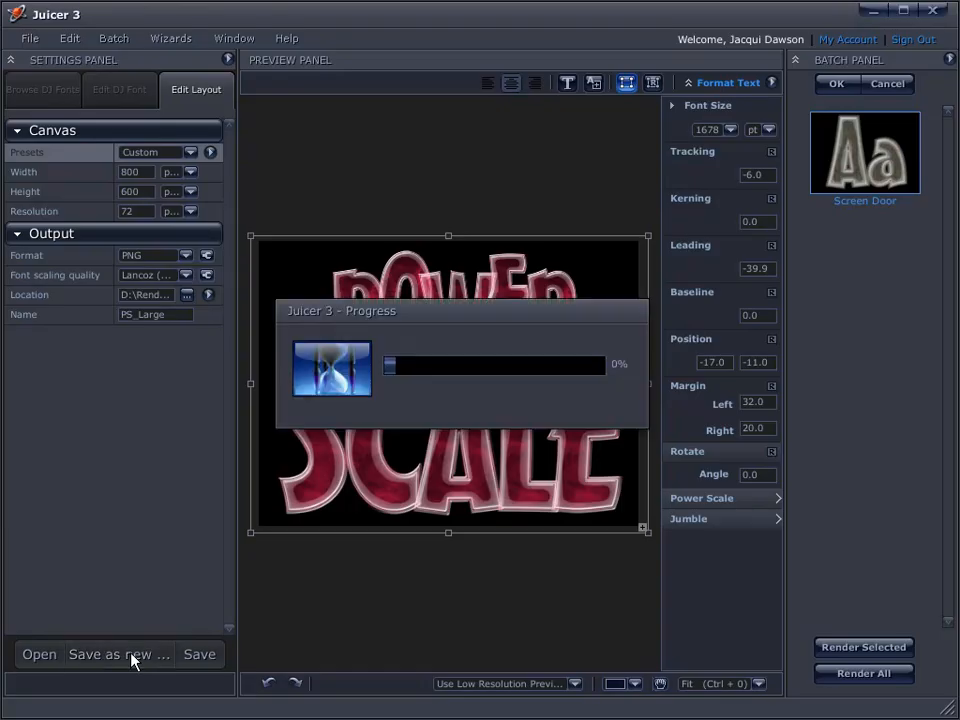
text(powerScale_pink)
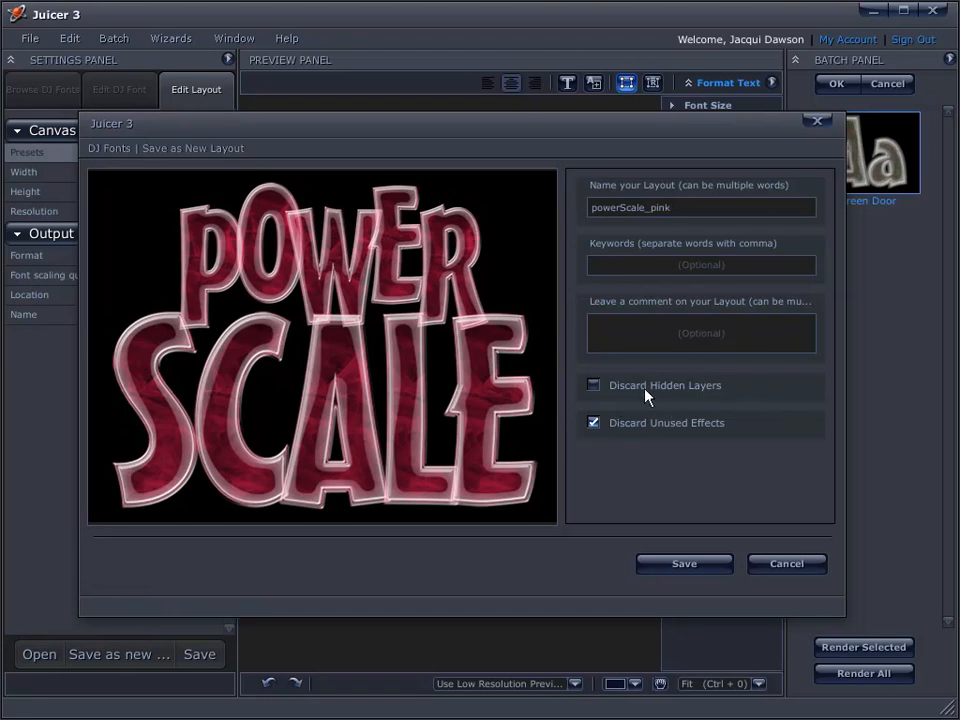
click(690, 565)
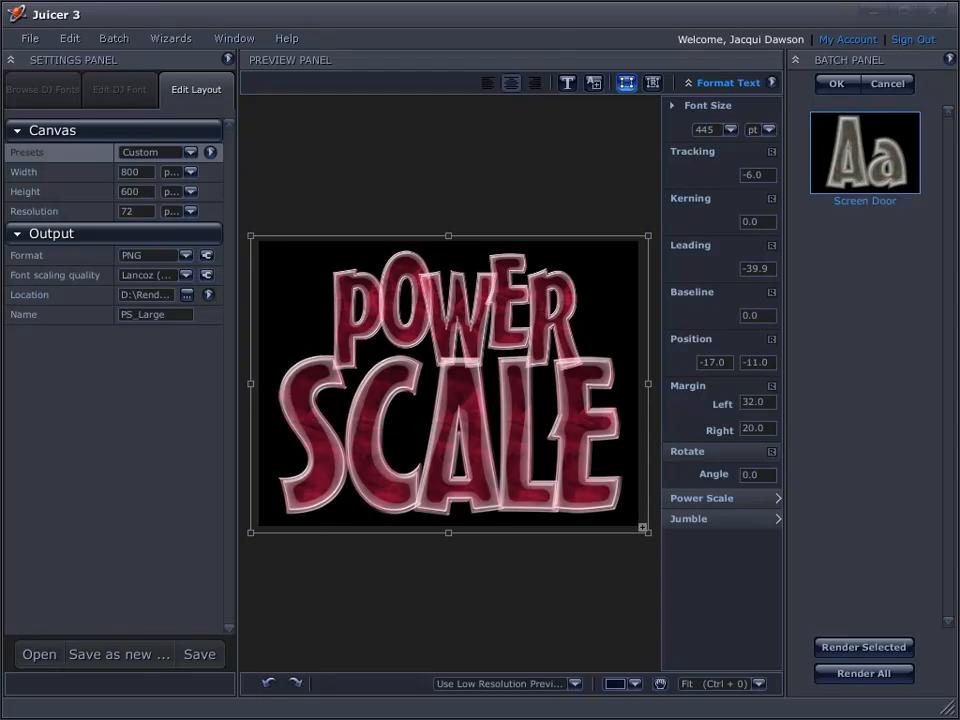
key(alt+Tab)
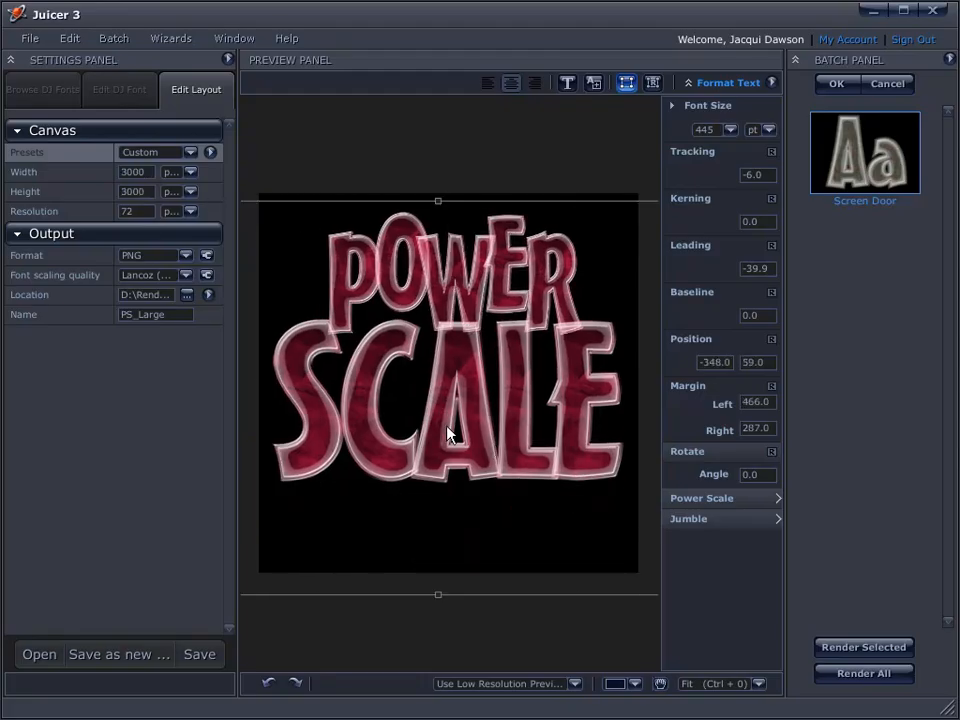
Step: Move the text down to vertical position 140 and set the output to a layered Photoshop document with each character in a separate layer
drag(453, 438, 445, 433)
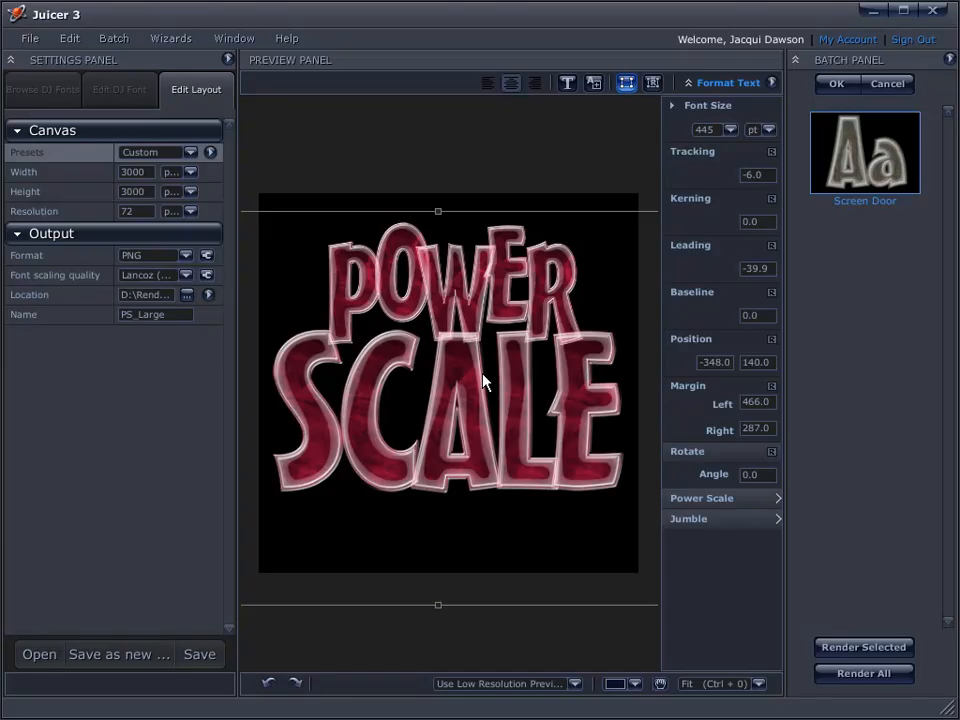
click(186, 256)
click(162, 357)
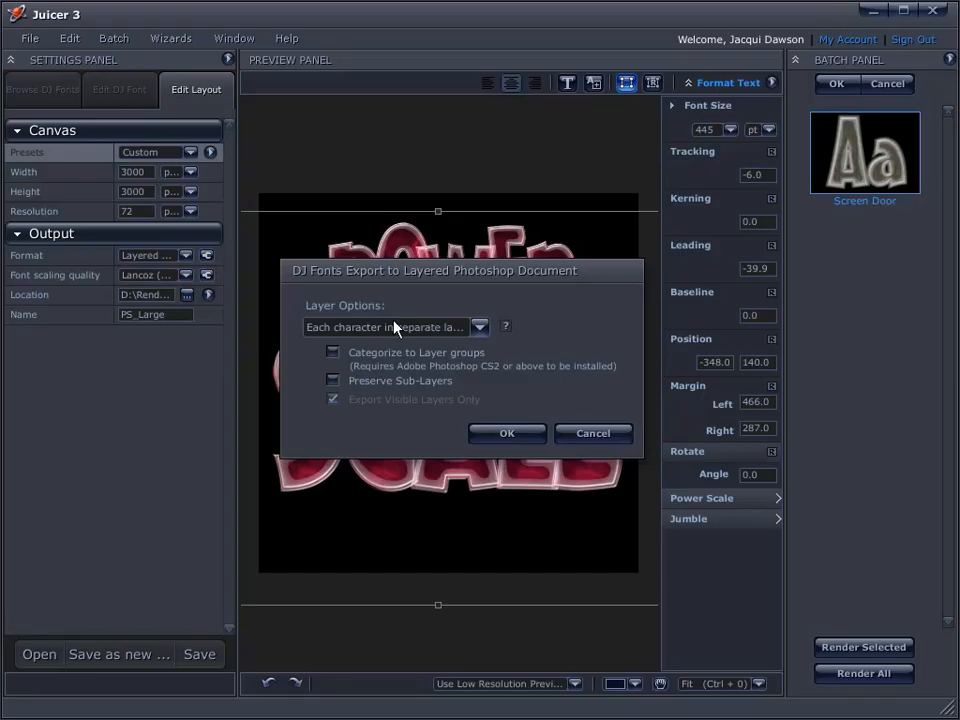
click(506, 434)
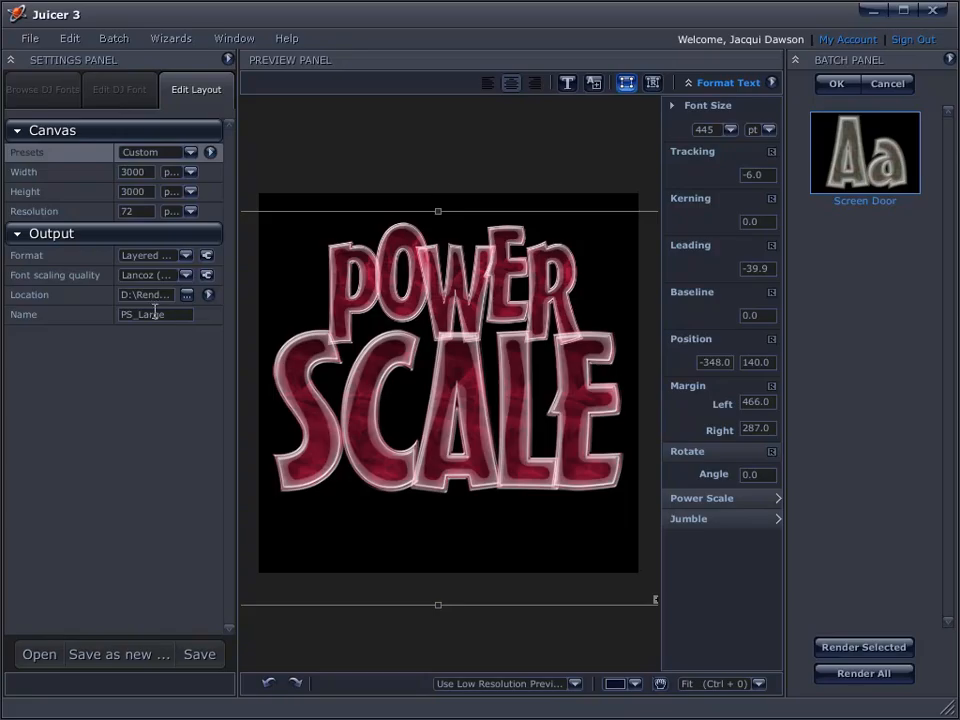
Step: Render the selected layout as PS_Large, view the layered Photoshop file in the Renders folder and minimize the folder window
double_click(172, 316)
click(866, 648)
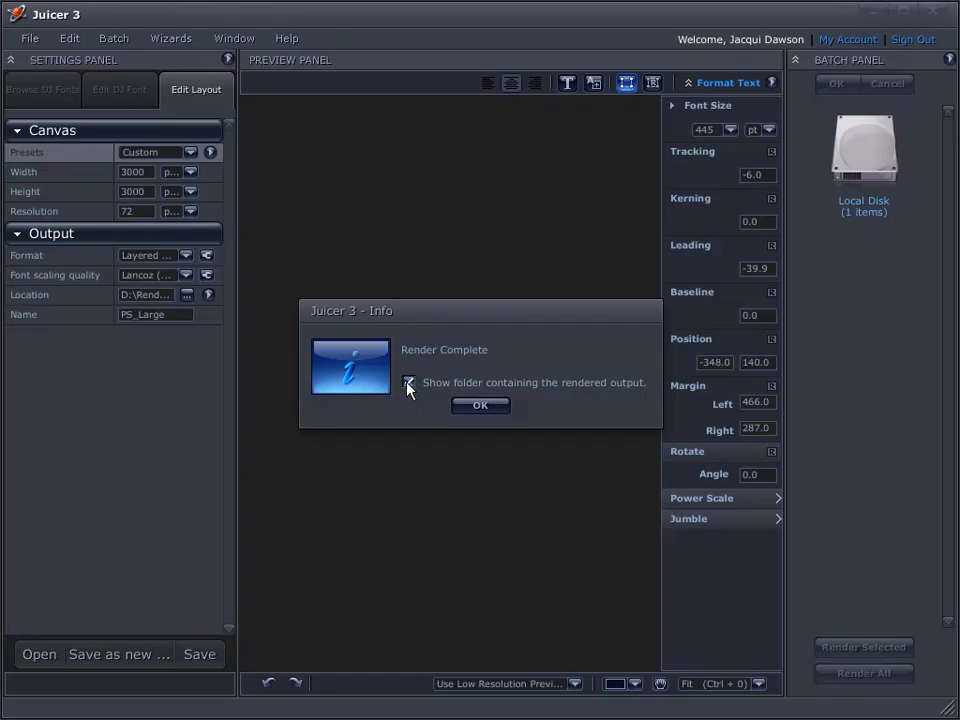
click(483, 406)
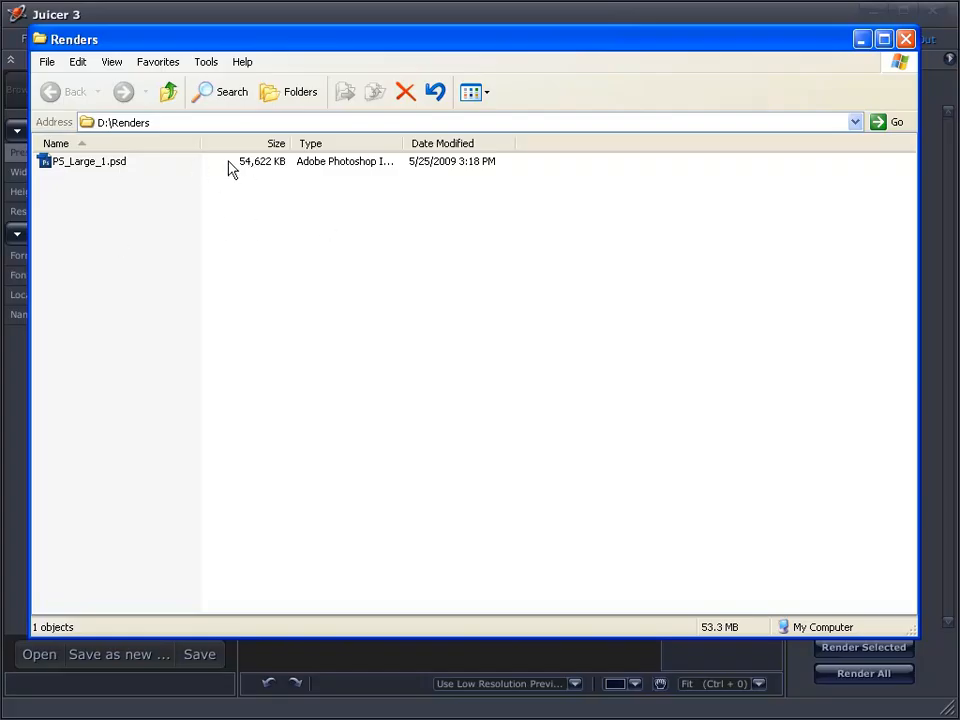
click(861, 40)
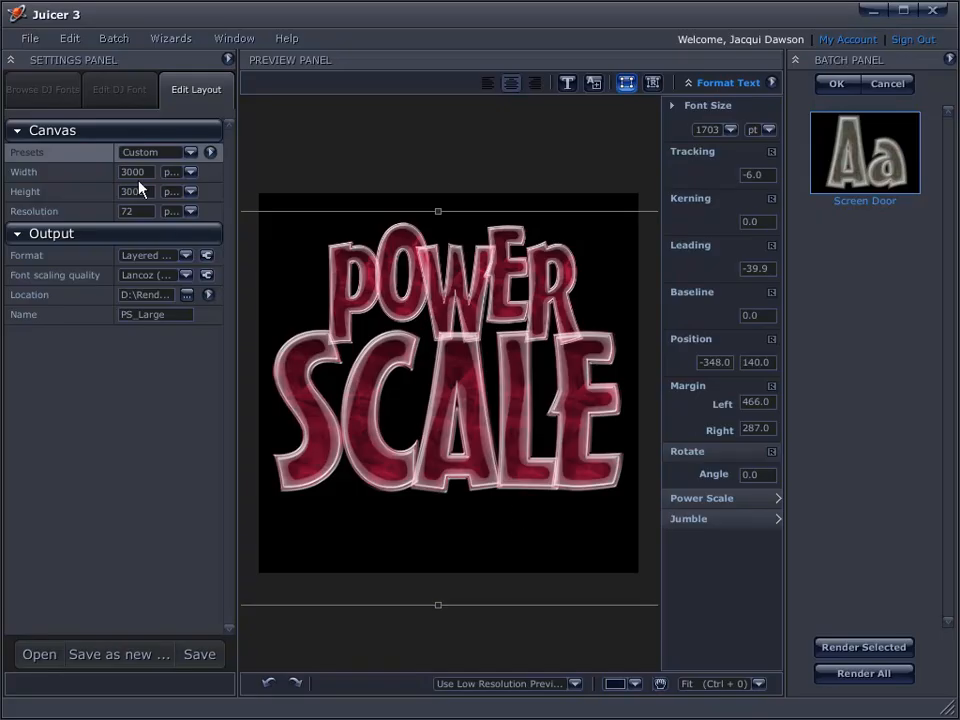
Step: Change the output format to PNG, render the selected layout, compare the files in the Renders folder and minimize its window
click(188, 256)
click(187, 216)
click(875, 648)
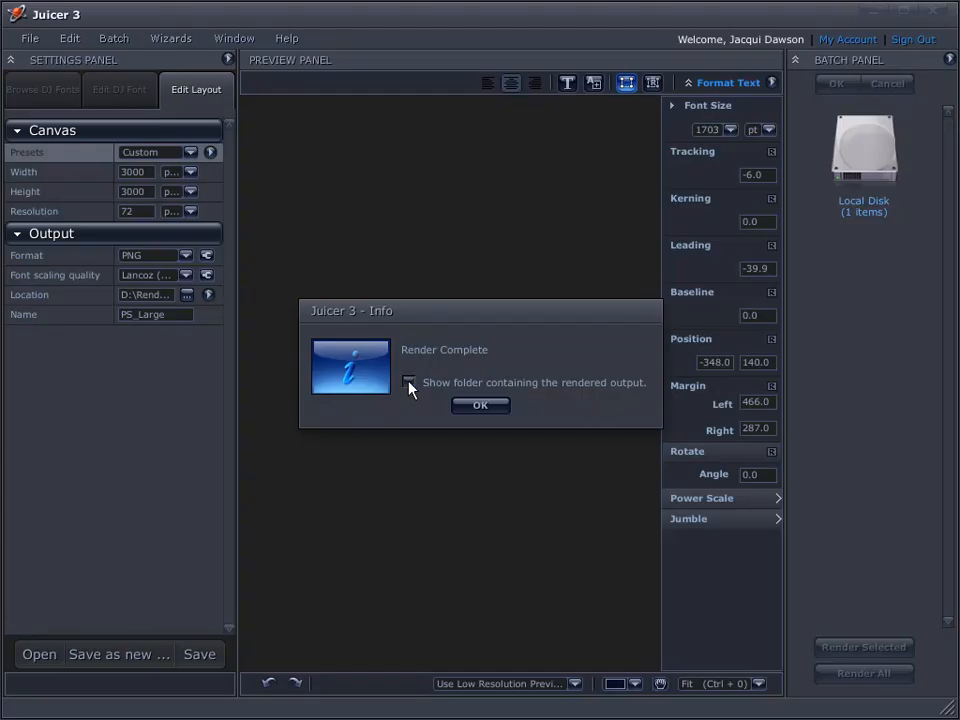
click(489, 406)
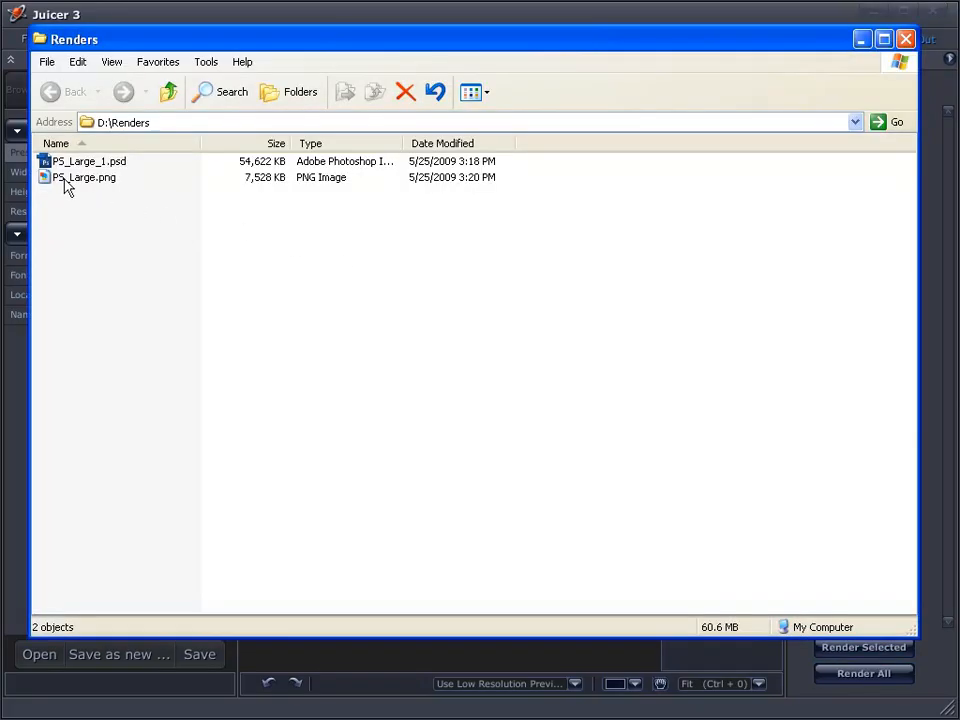
mouse_move(58, 188)
click(864, 40)
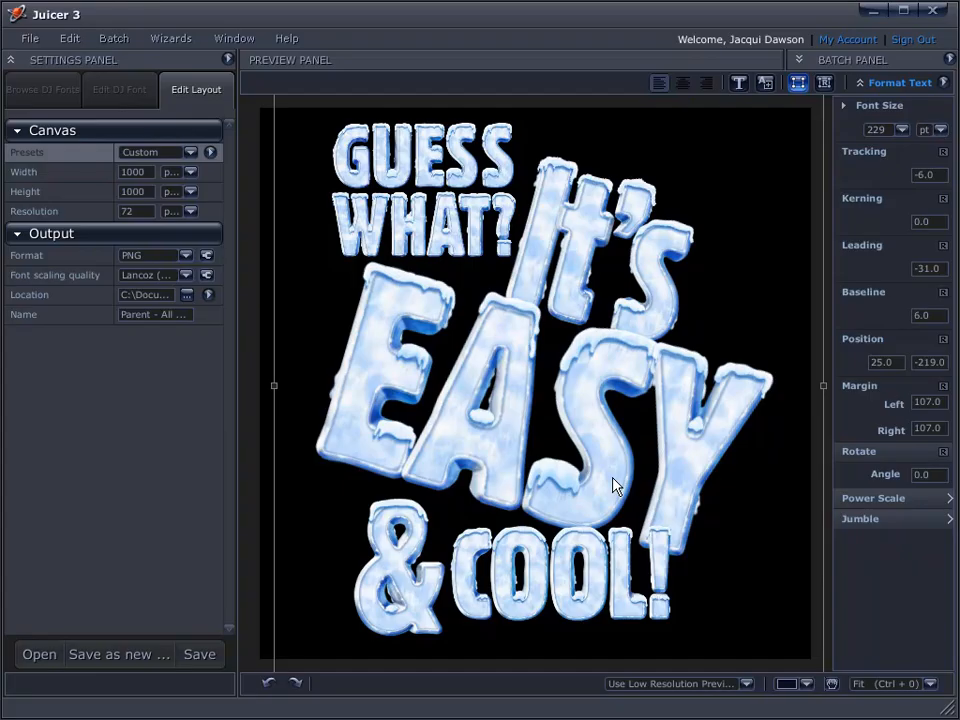
Step: Switch the canvas units to inches and set the resolution to 300
double_click(134, 172)
click(190, 172)
click(198, 204)
double_click(141, 211)
text(300)
key(Tab)
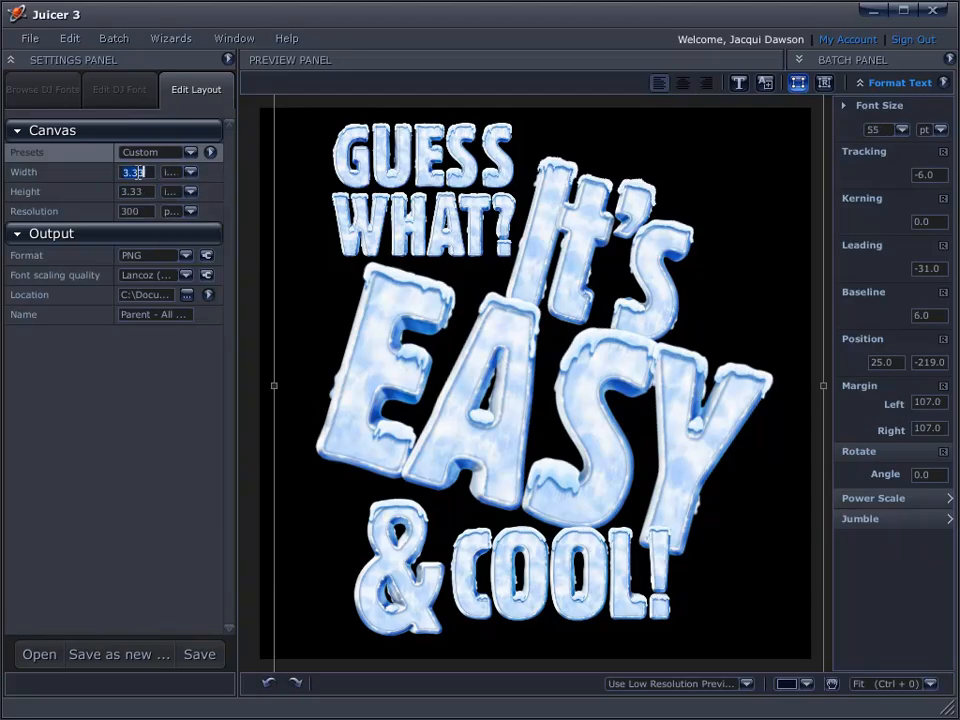
Step: Set the canvas to 8 inches wide and 10 inches high
text(10)
key(Tab)
text(10)
drag(138, 172, 57, 178)
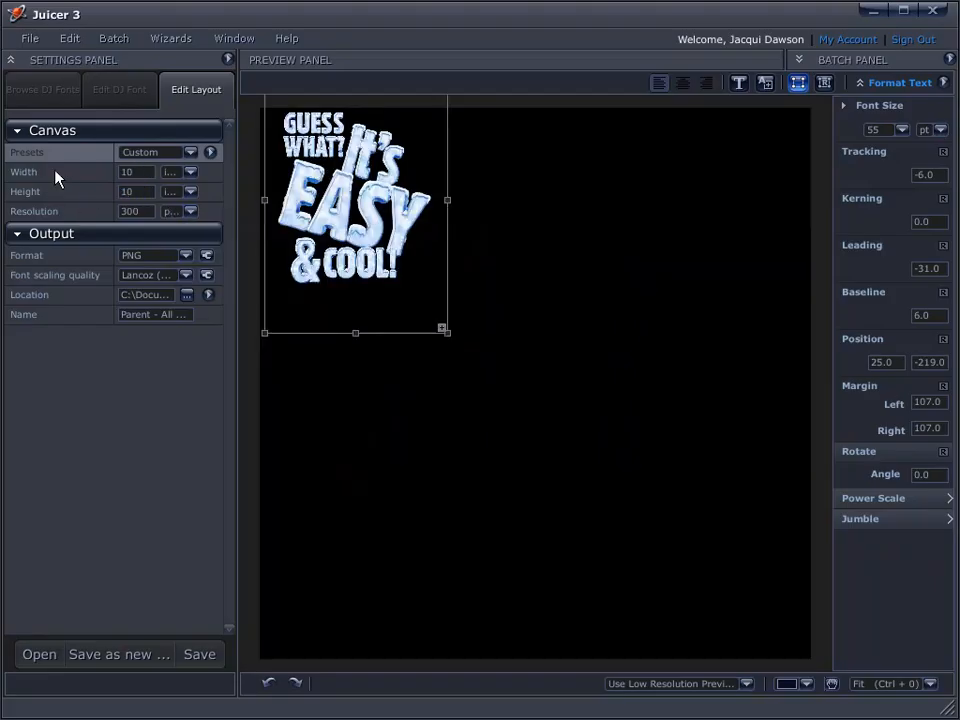
text(8)
key(Return)
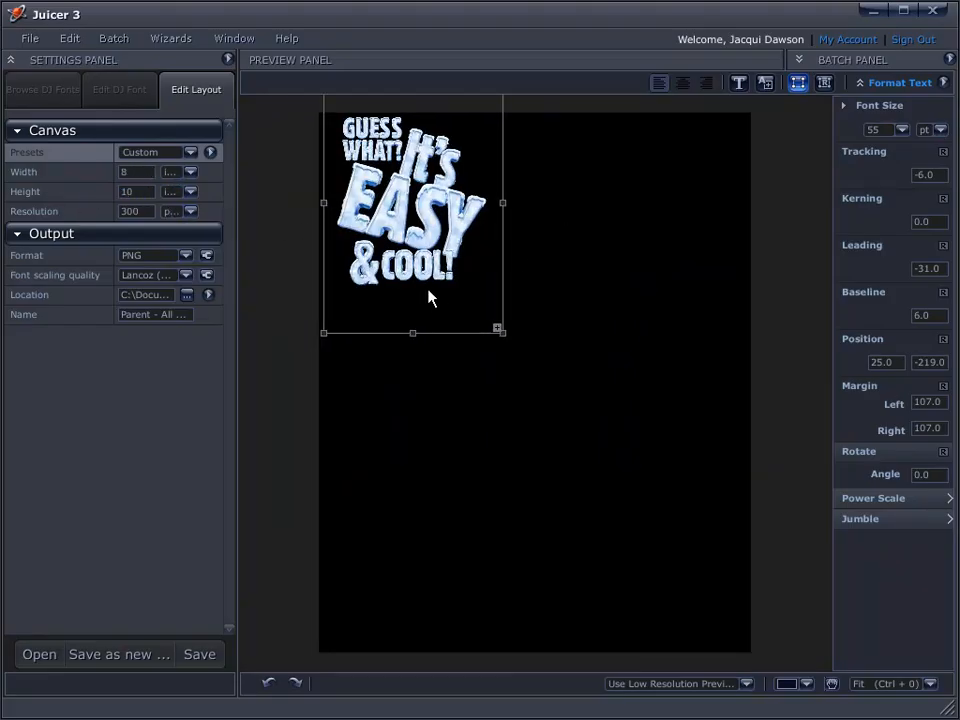
Step: Move the GUESS WHAT text to the canvas's lower part and enlarge it to 221% with Power Scale, keeping it inside the canvas
drag(434, 208, 419, 517)
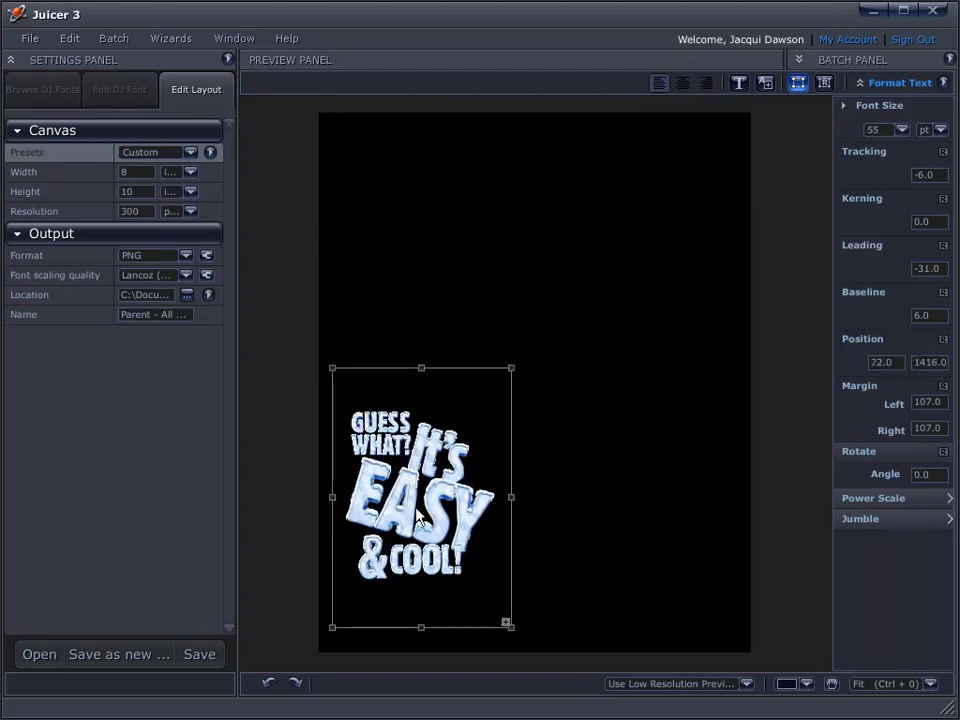
click(895, 501)
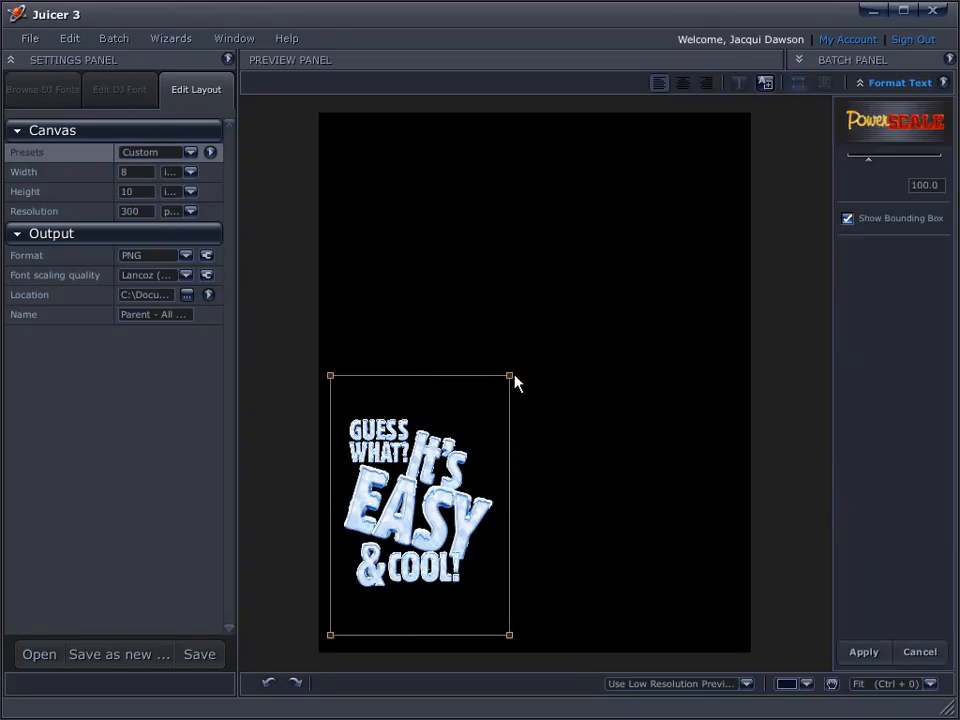
drag(510, 375, 687, 269)
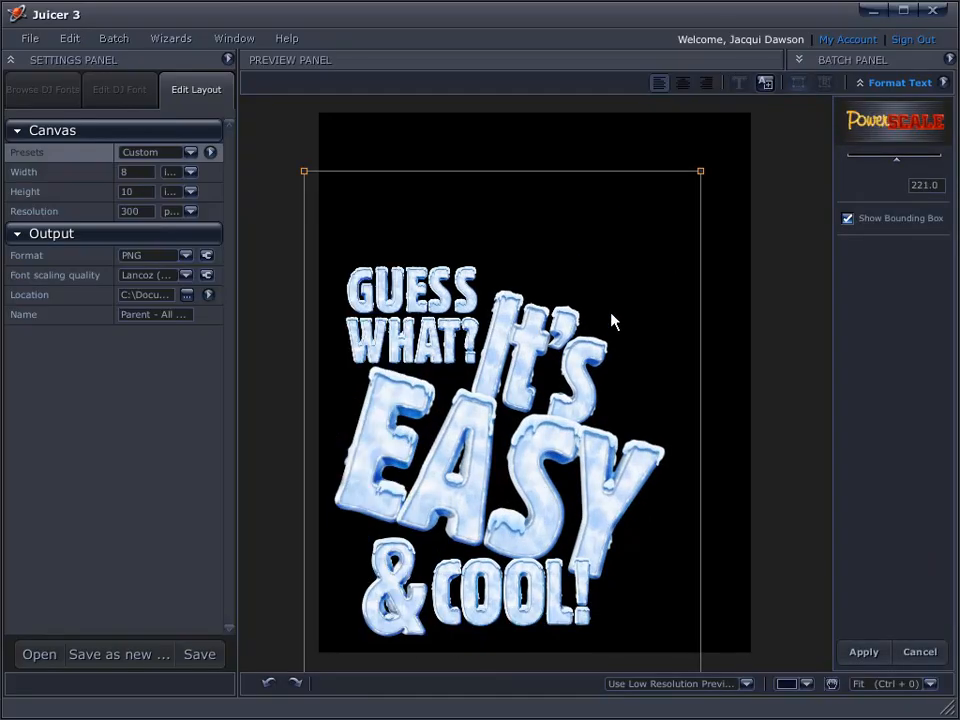
drag(474, 523, 477, 512)
double_click(564, 437)
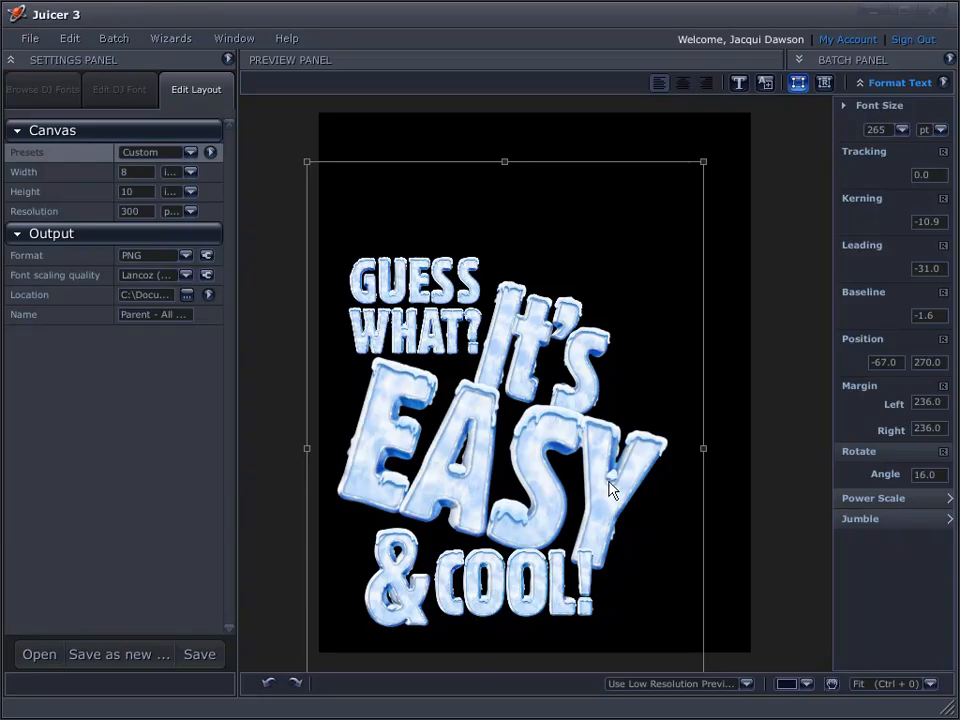
Step: Delete the closing "& COOL!" line from the text
double_click(640, 501)
drag(655, 451, 593, 631)
click(593, 631)
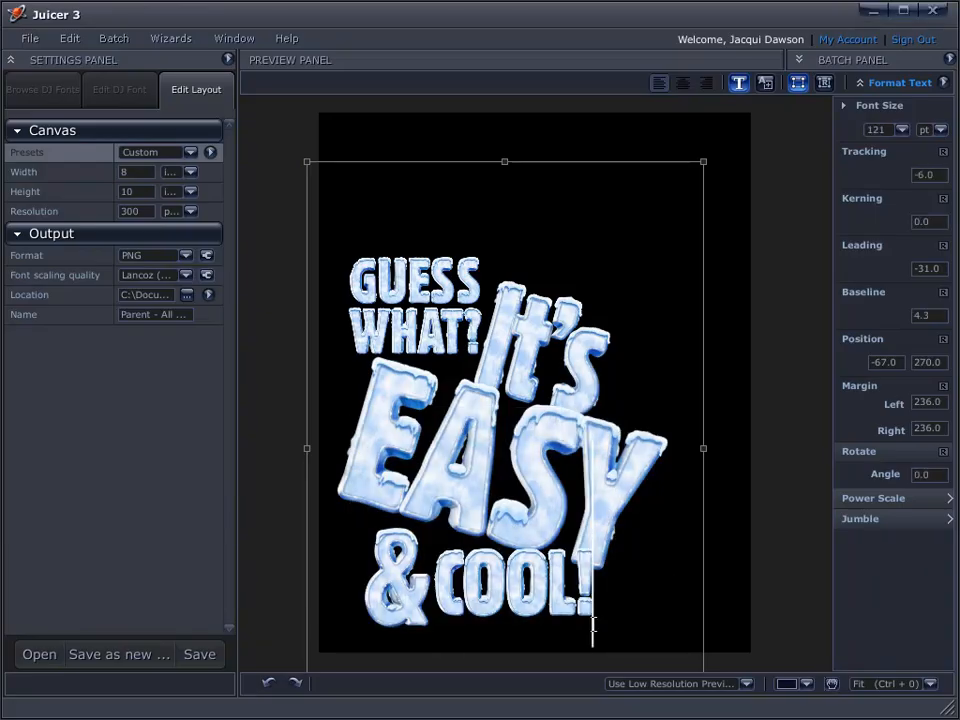
key(BackSpace)
key(BackSpace)
key(BackSpace)
key(BackSpace)
key(BackSpace)
key(BackSpace)
key(BackSpace)
key(BackSpace)
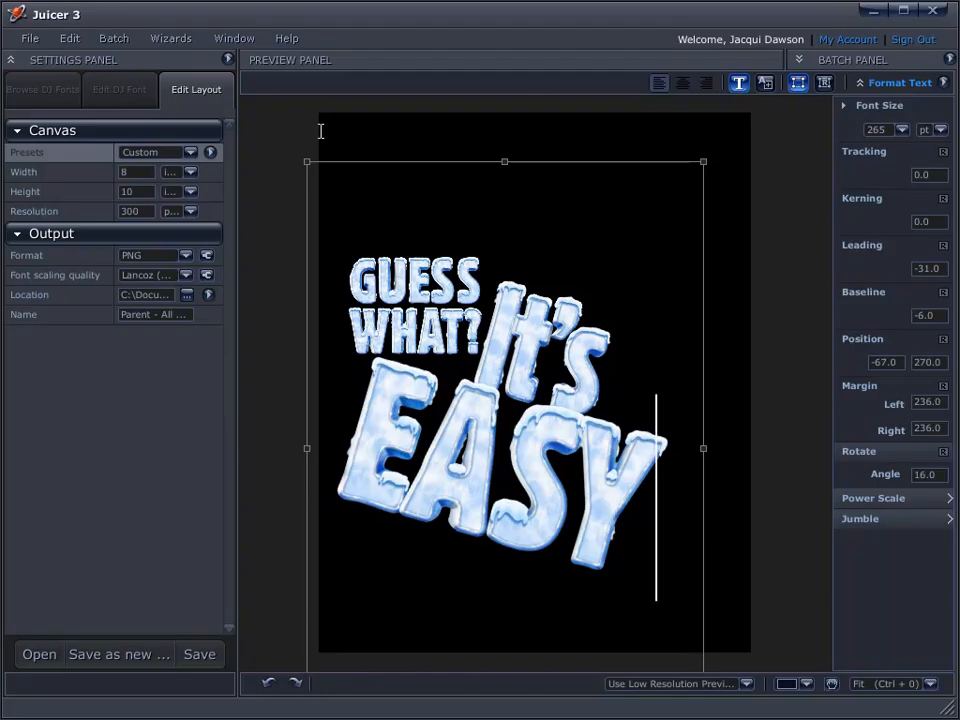
Step: Reduce the remaining text with Power Scale to 82, place it in the canvas's upper-left corner and apply the scaling
click(917, 502)
drag(700, 165, 500, 238)
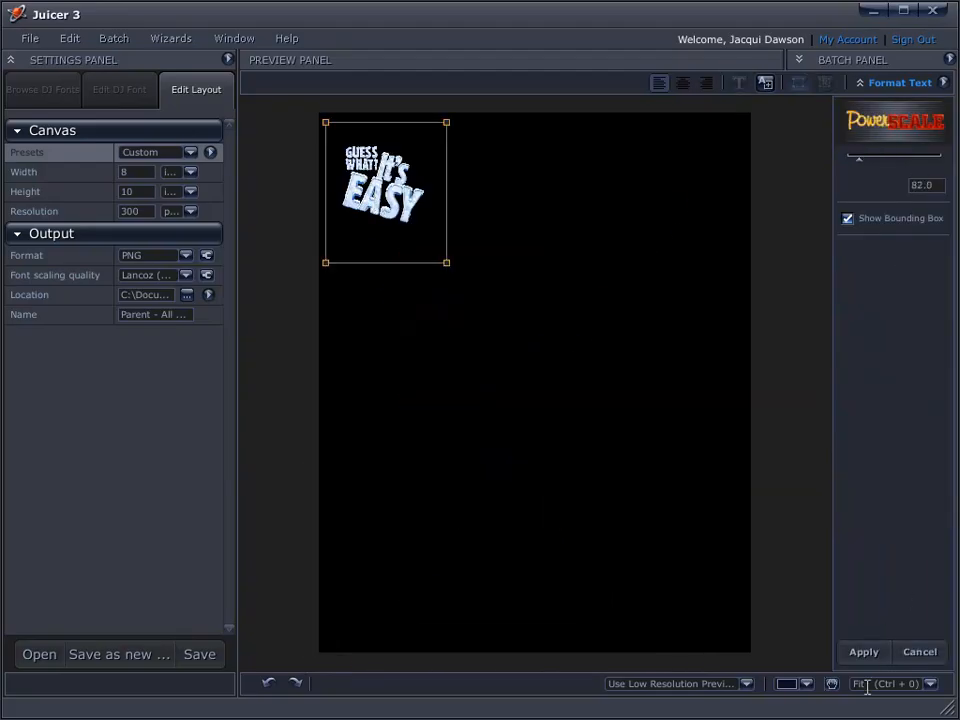
click(862, 652)
Step: Change the canvas units to pixels and set both width and height to 500
click(190, 172)
click(201, 190)
click(190, 192)
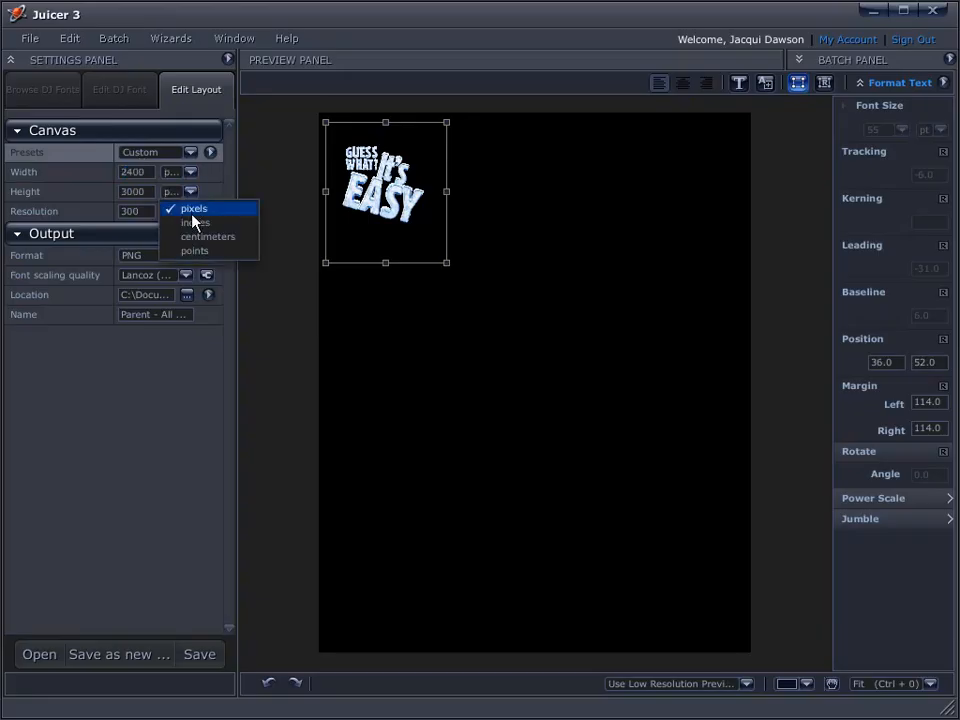
click(190, 209)
double_click(137, 172)
text(500)
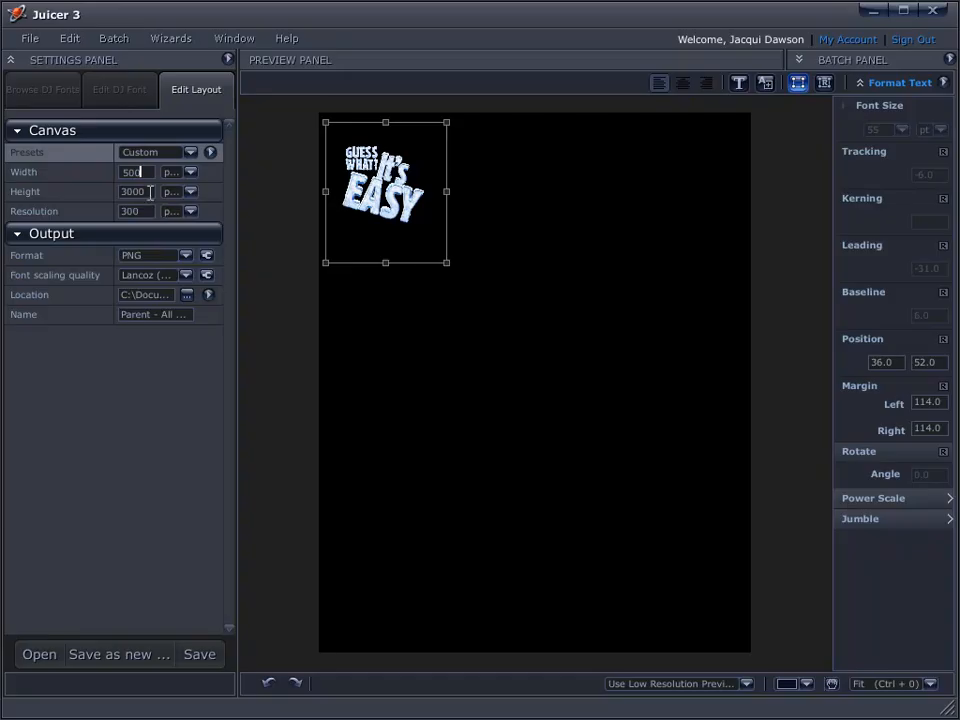
key(Tab)
text(500)
key(Return)
Step: Reposition the text on the canvas, placing the full version ending in "& COOL!" at position 3, -219
drag(488, 403, 316, 424)
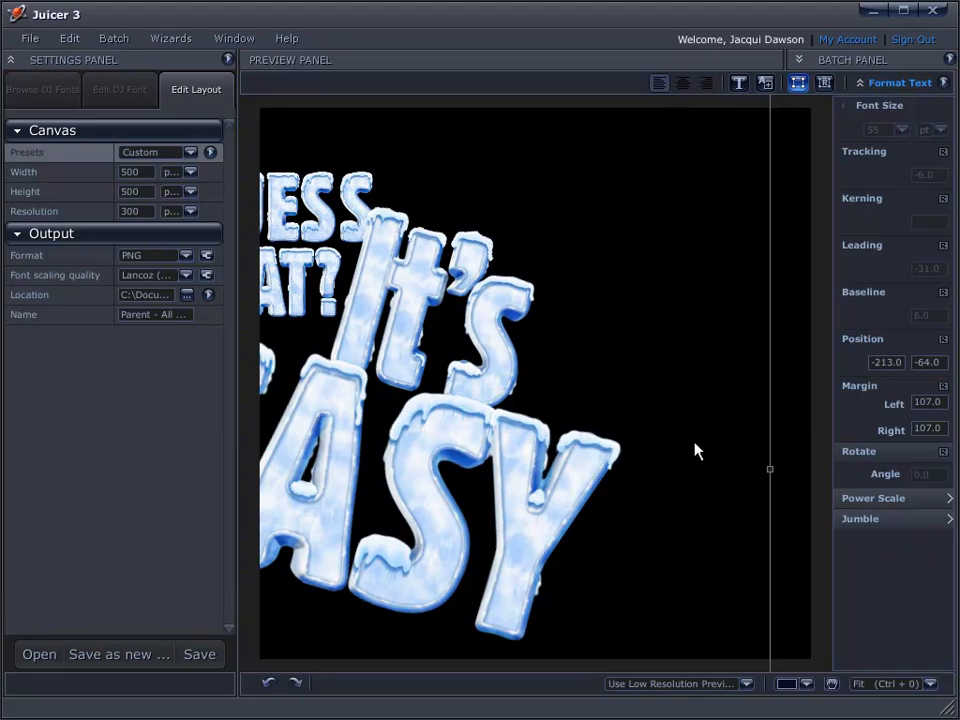
drag(491, 488, 659, 460)
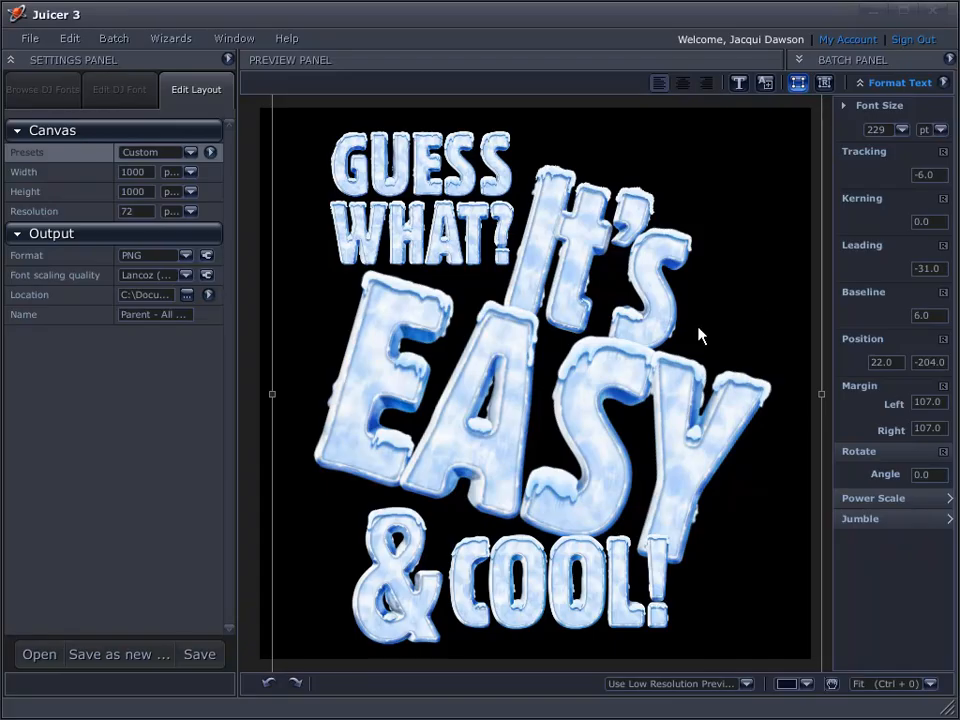
drag(660, 547, 647, 541)
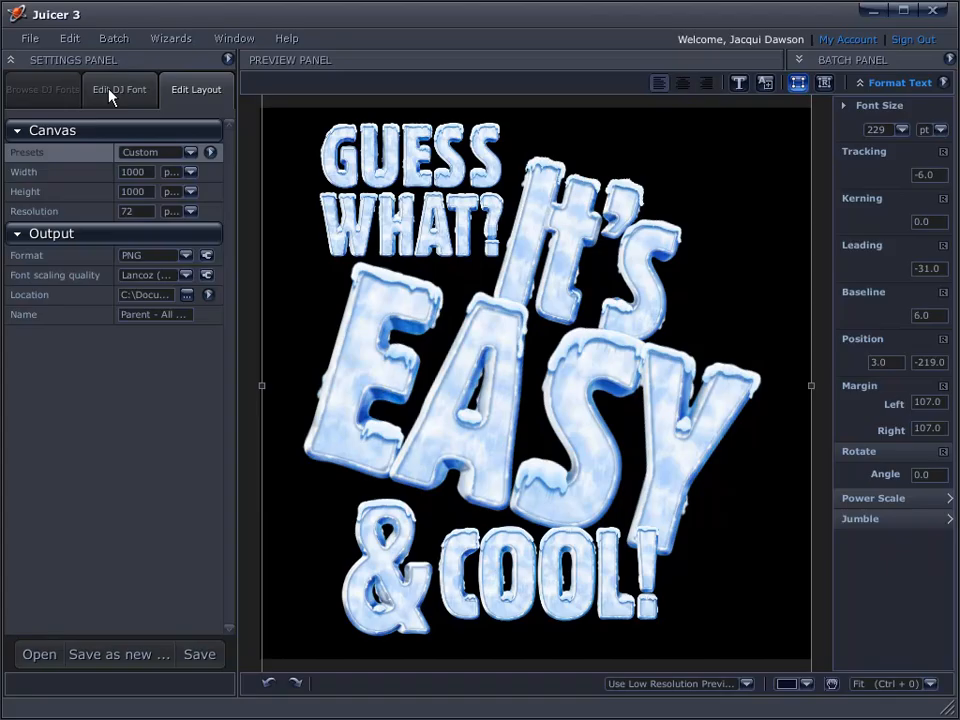
Step: Apply the Graphic Green DJ Font from the V42 Snow Cap family to the text
click(50, 89)
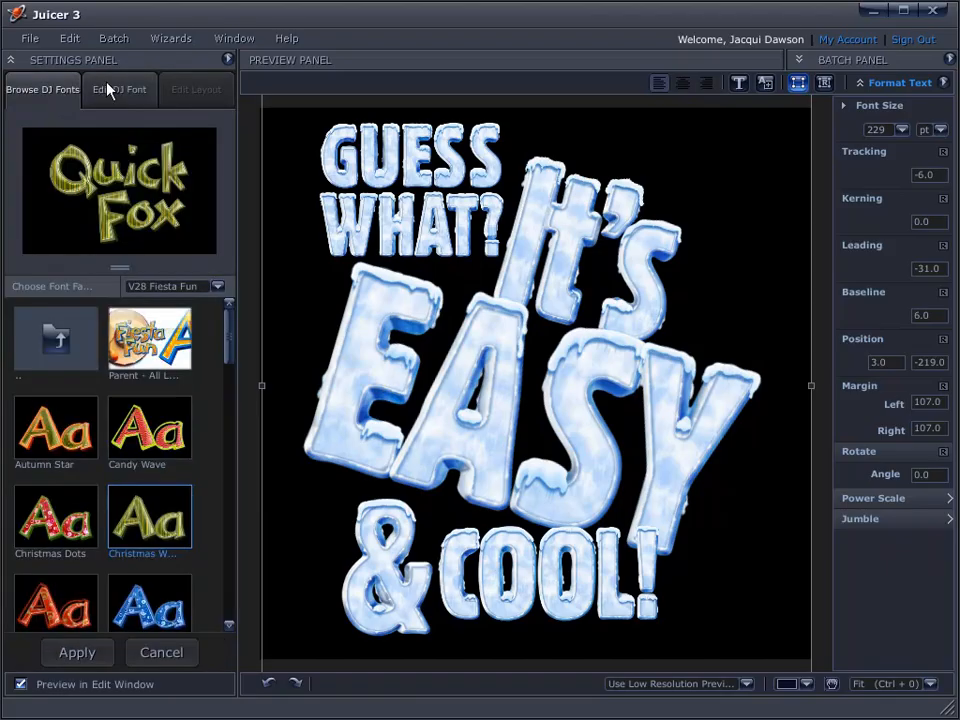
click(217, 286)
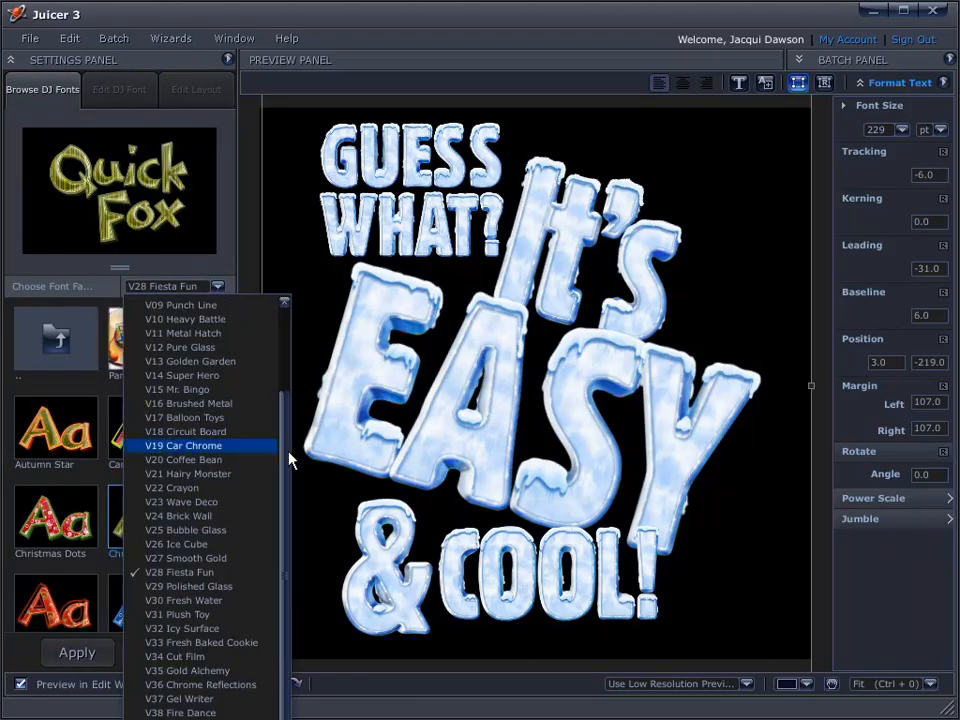
scroll(290, 480, down, 1)
scroll(290, 500, down, 2)
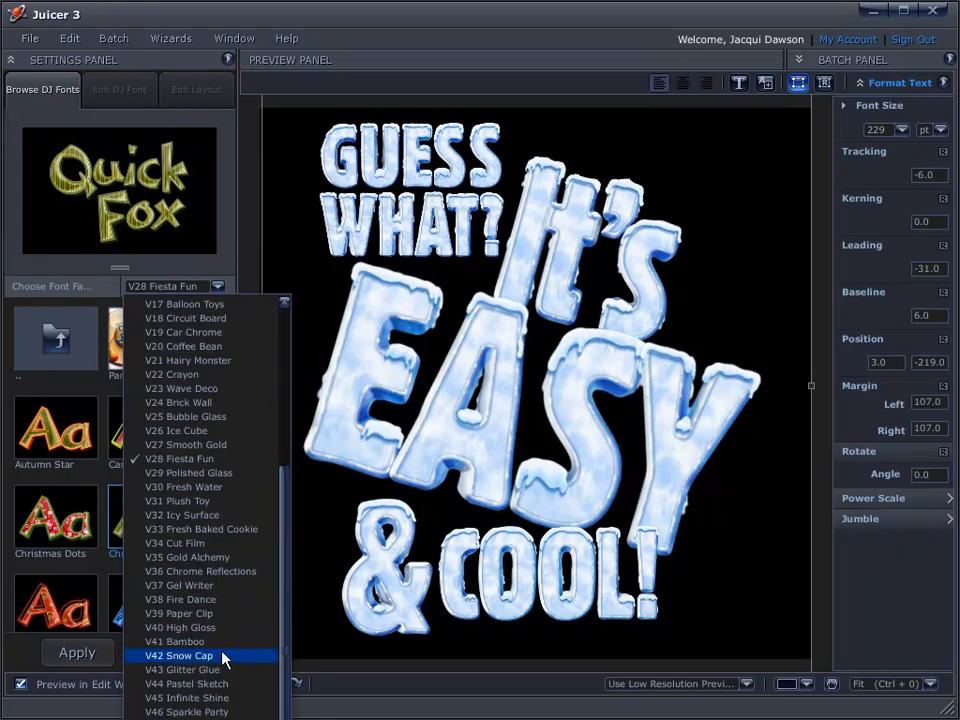
click(251, 657)
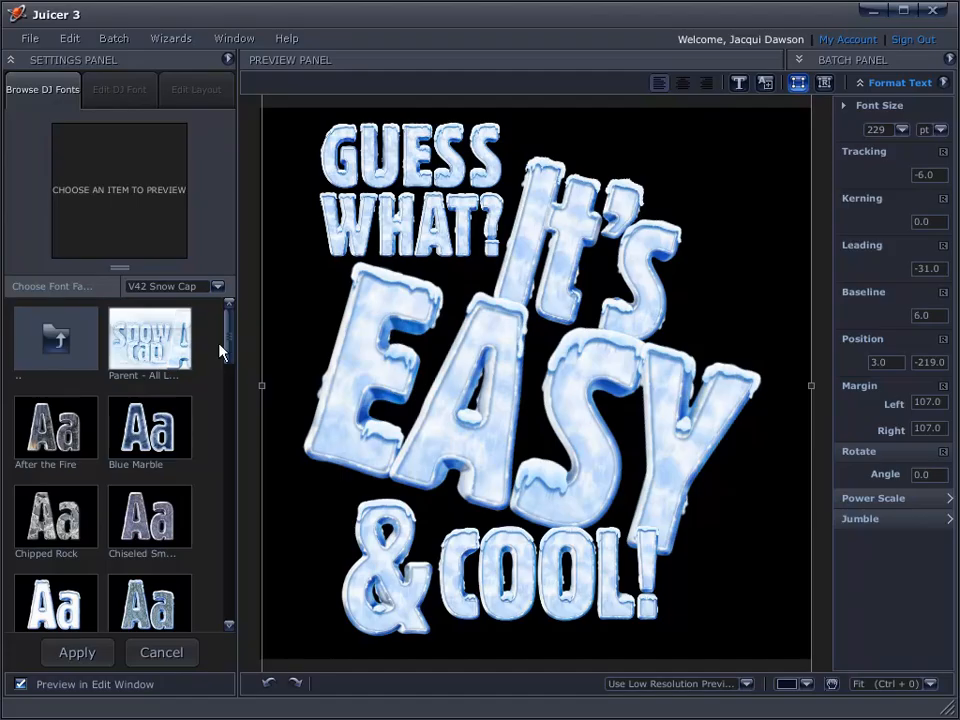
drag(237, 345, 236, 422)
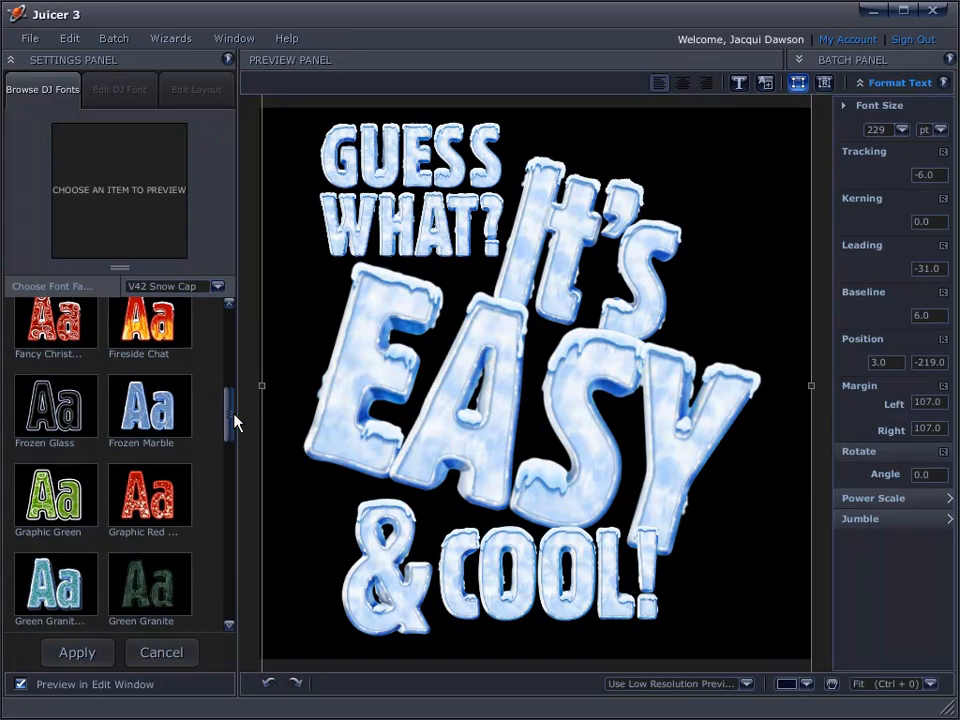
click(50, 507)
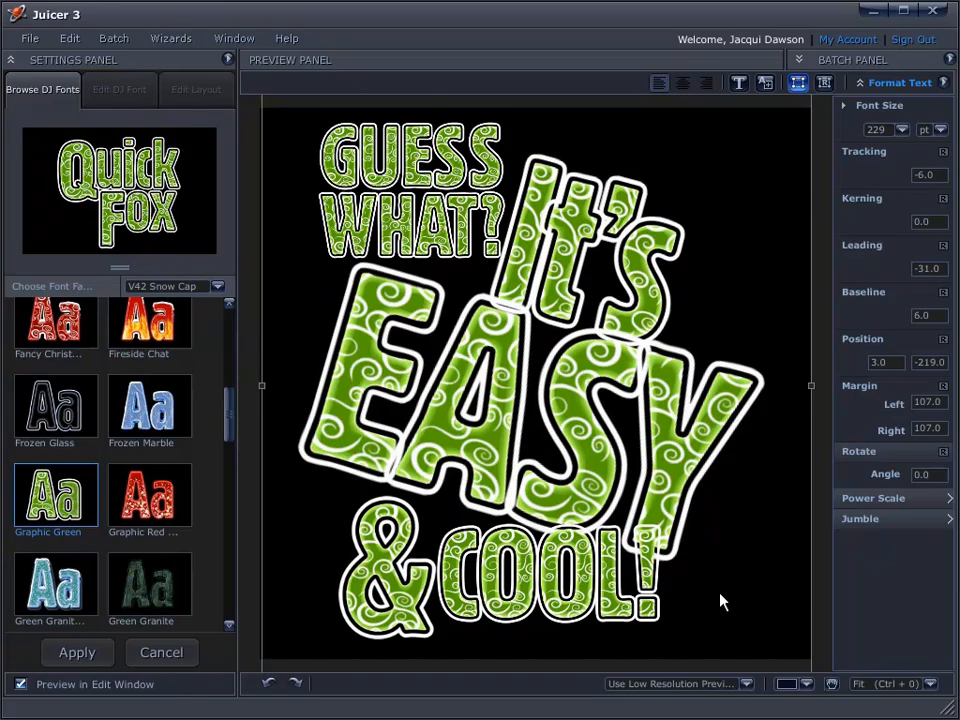
double_click(686, 598)
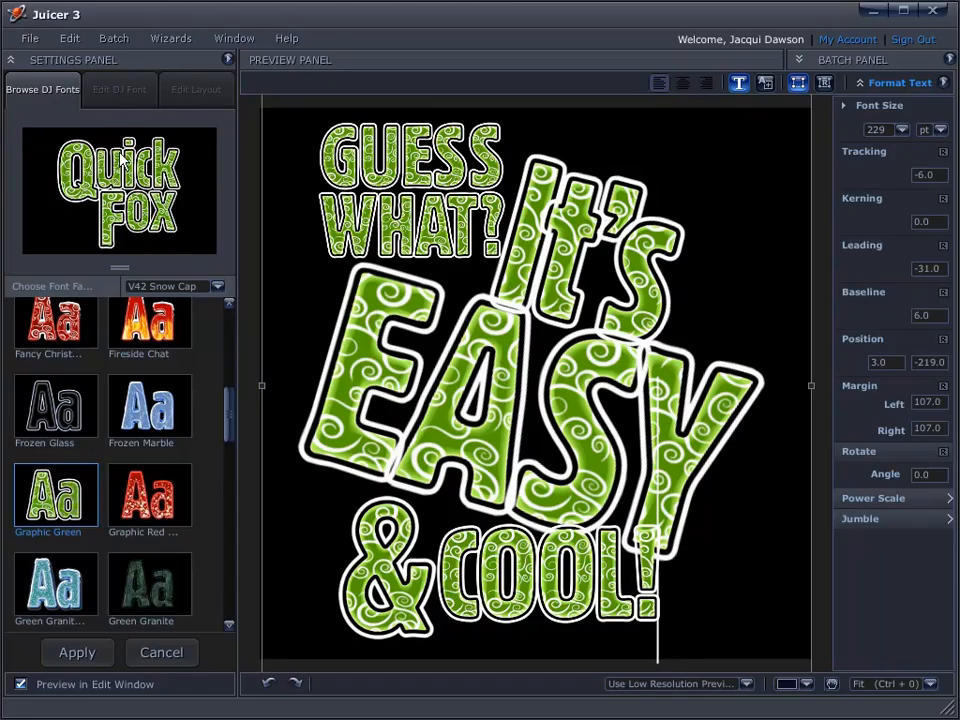
click(110, 657)
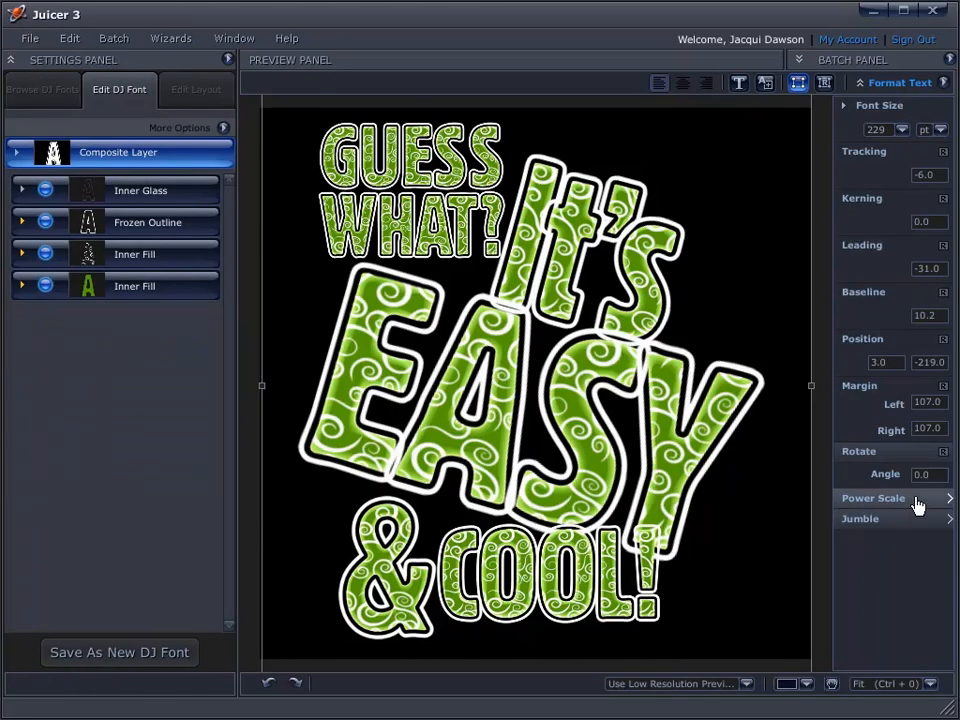
Step: Apply the Screen Door DJ Font from the V52 Soap family's standard fonts to the text
click(172, 84)
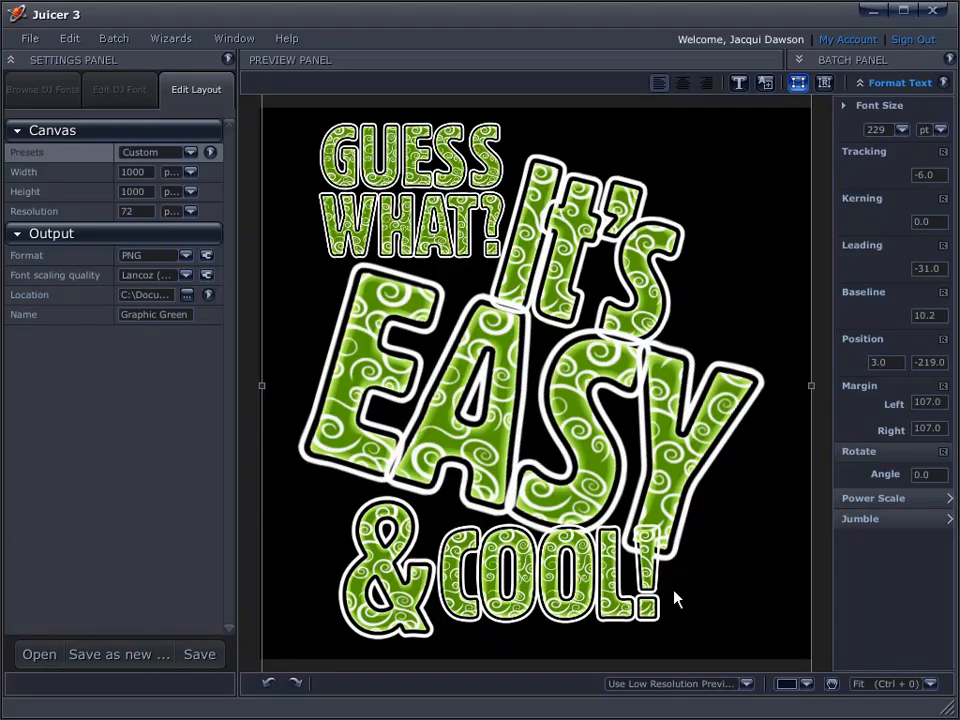
click(52, 94)
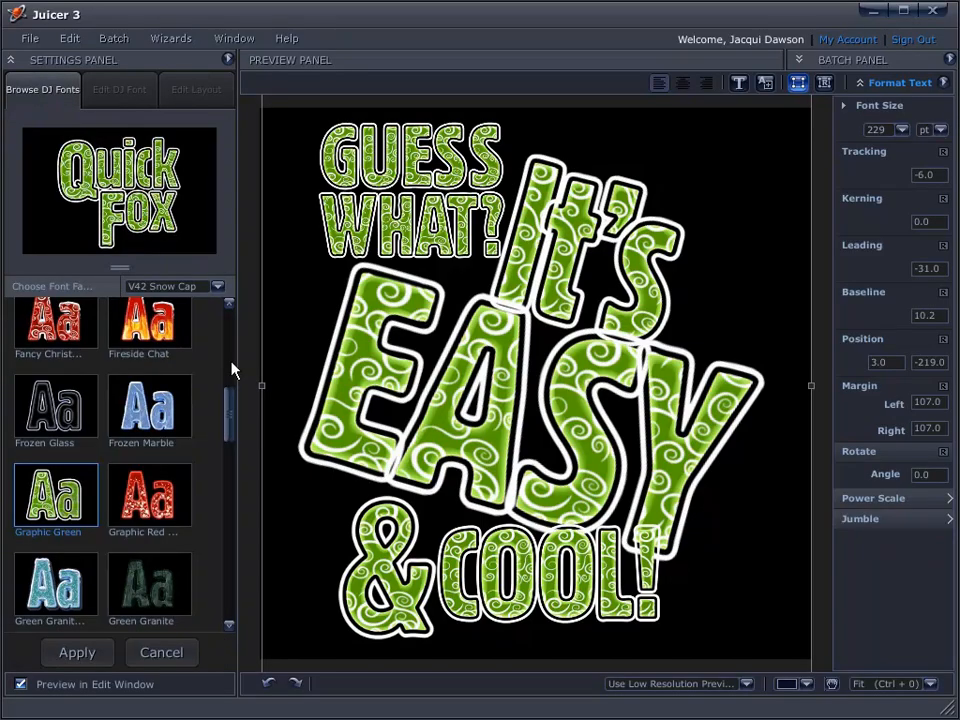
click(217, 286)
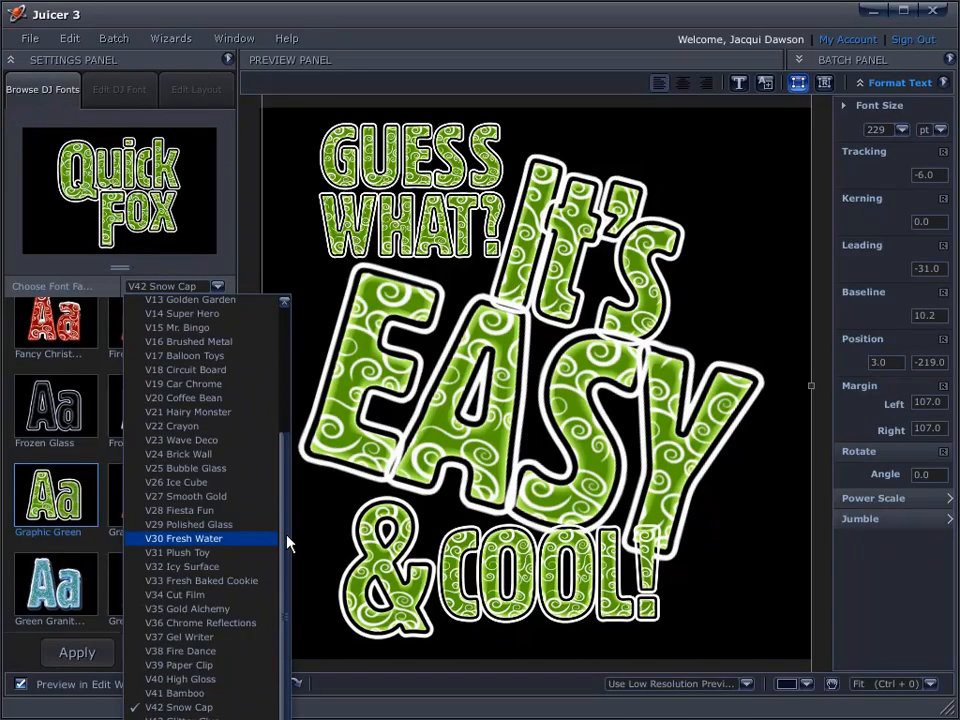
drag(284, 541, 291, 664)
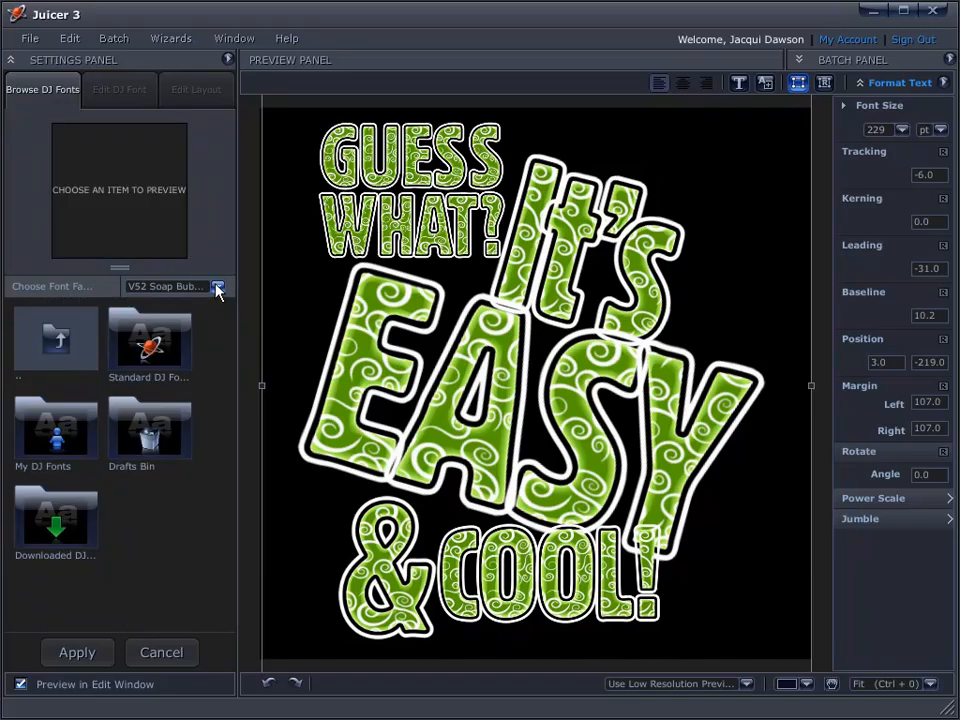
double_click(148, 350)
drag(230, 344, 237, 564)
click(70, 460)
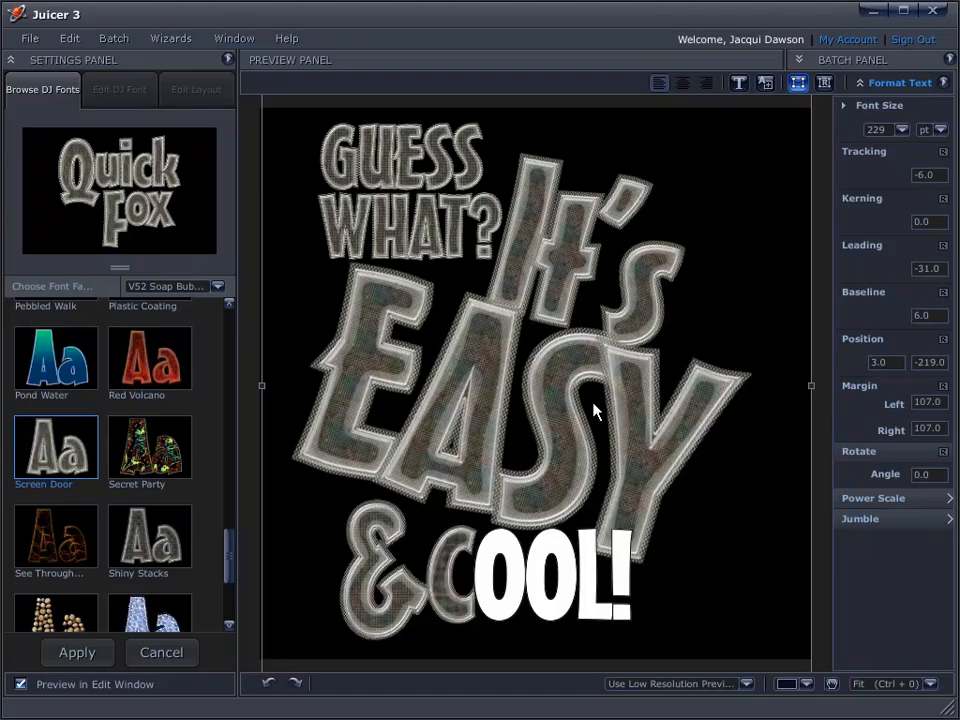
click(84, 652)
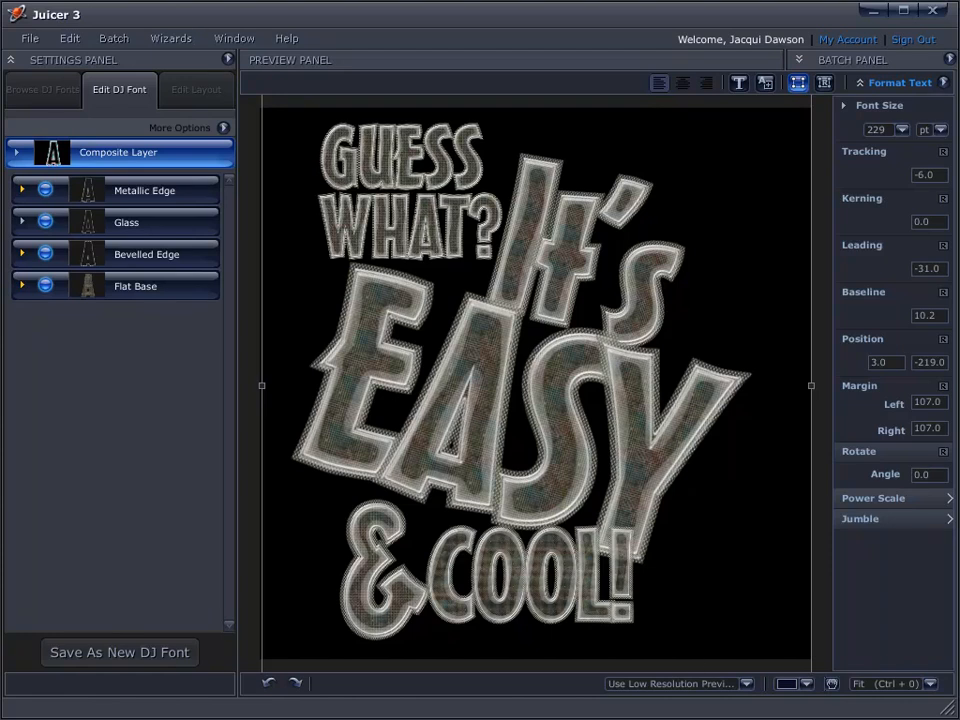
Step: Select the saved layout Easy Sunday and preview it with the current DJ Font
click(43, 92)
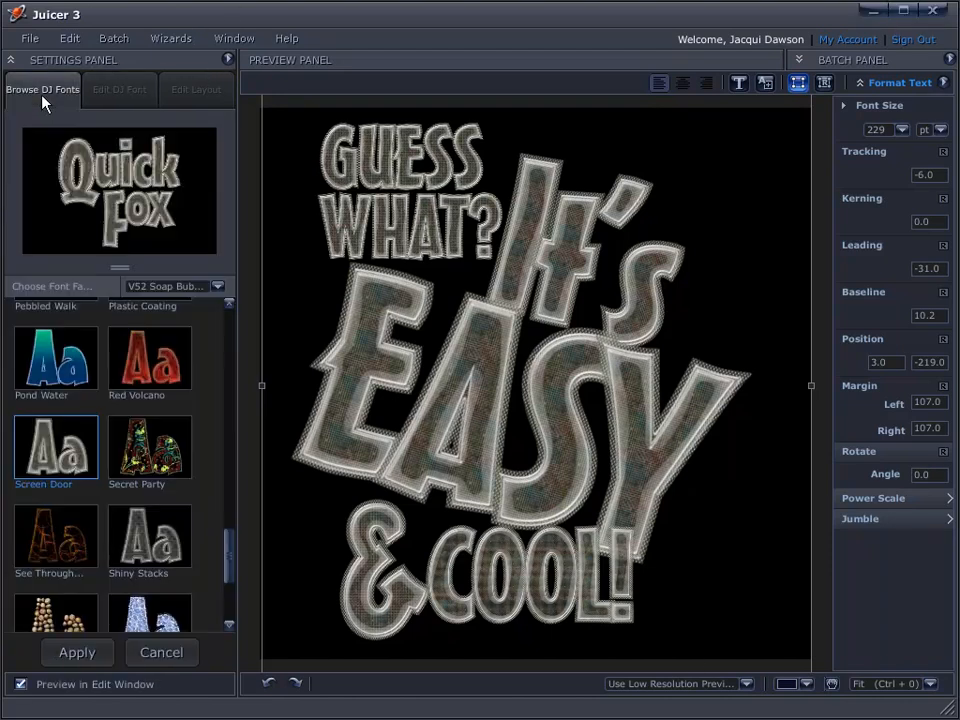
click(205, 90)
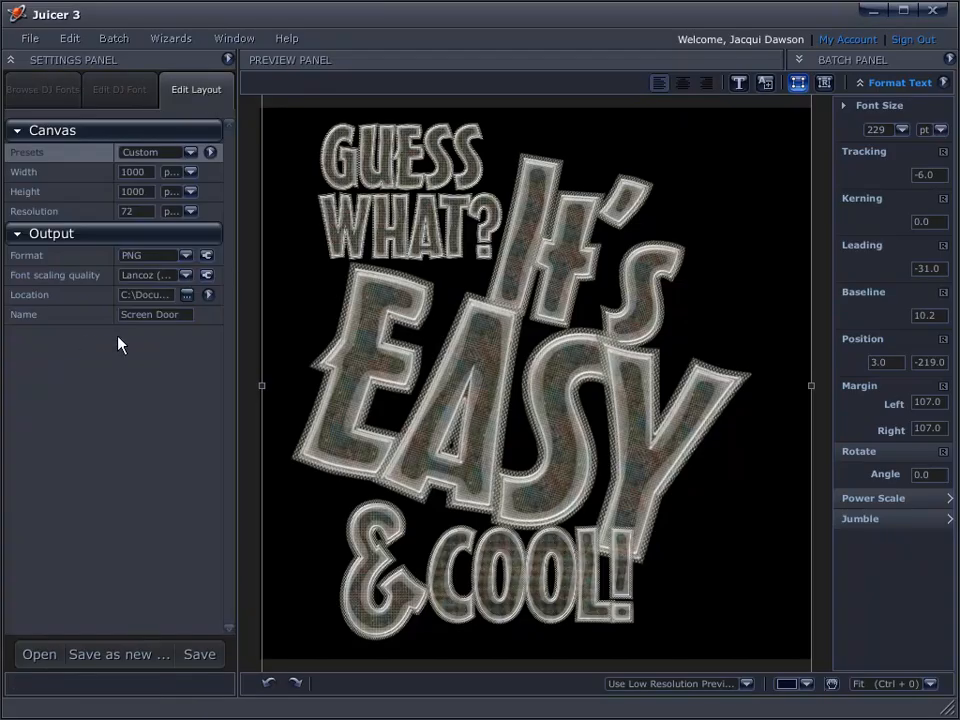
click(30, 654)
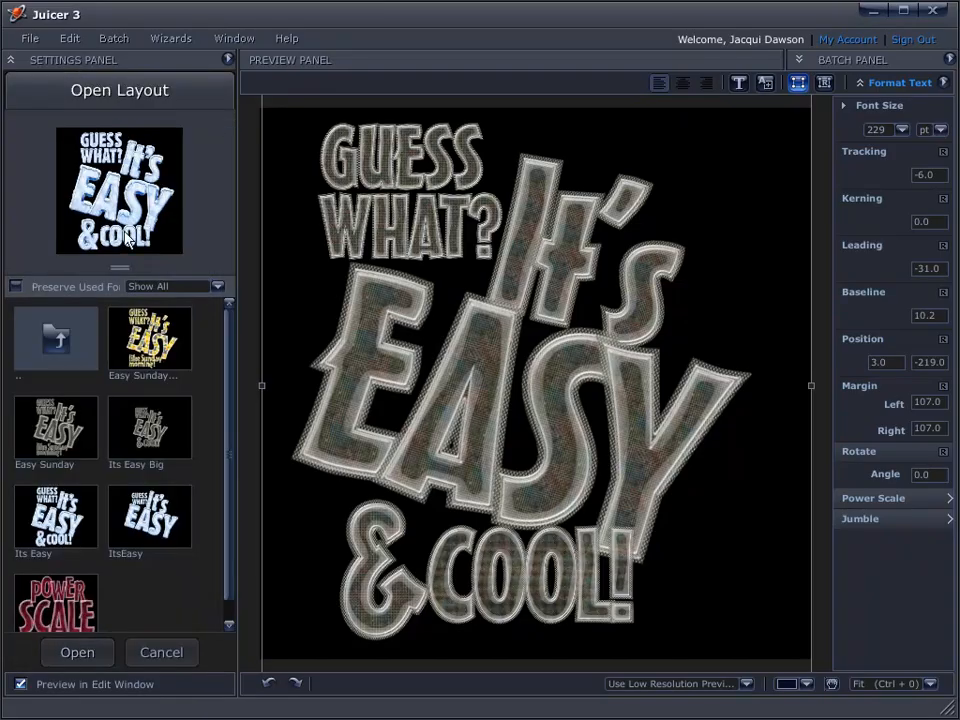
click(56, 428)
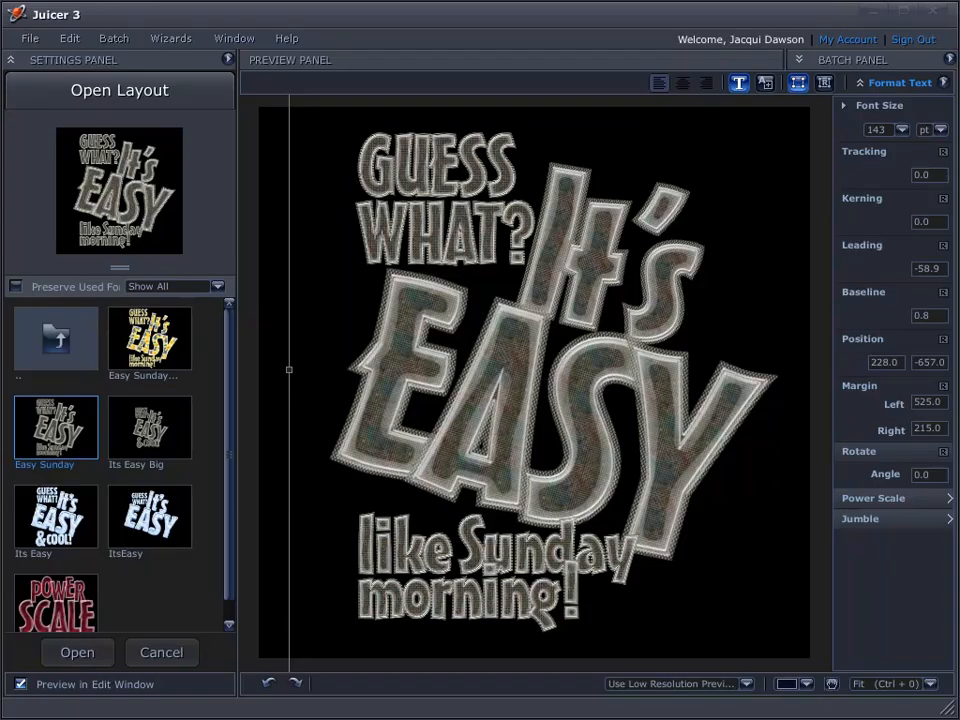
Step: Delete the opening "GUESS WHAT?" text in front of "It's"
click(518, 232)
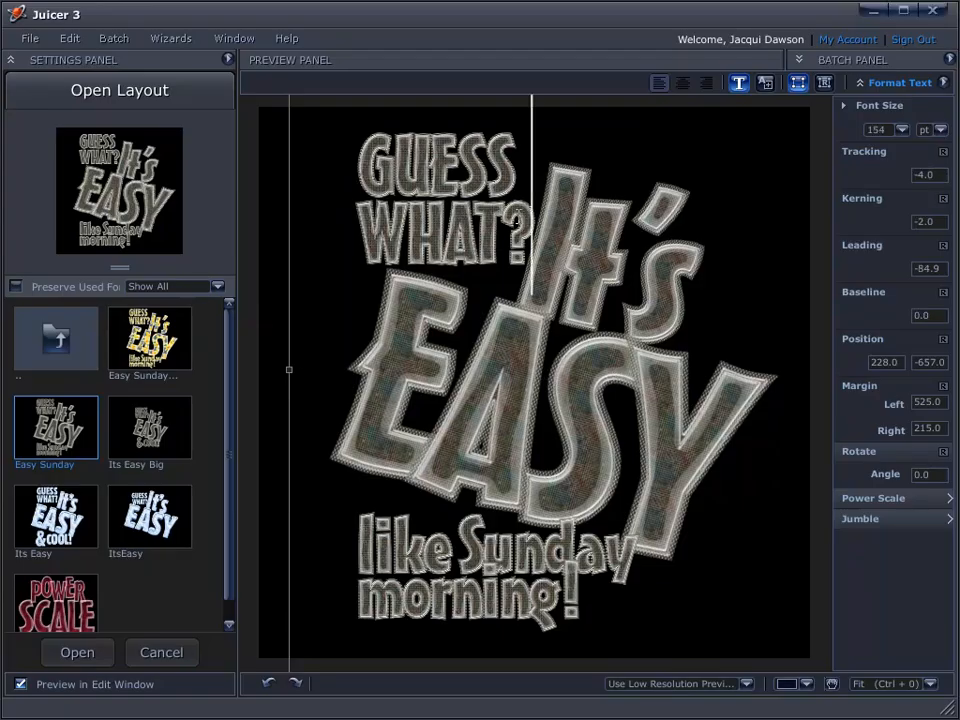
key(BackSpace)
key(BackSpace)
key(BackSpace)
key(BackSpace)
key(BackSpace)
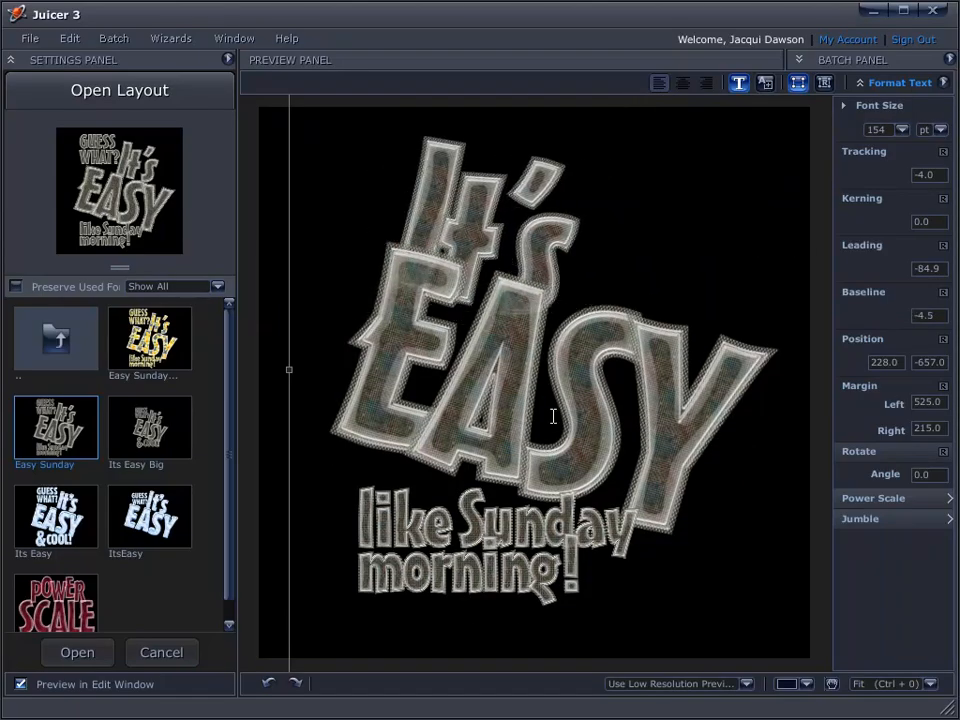
Step: Adjust the leading of the "EASY" text and indent the "It's" and "morning!" lines further to the right
drag(514, 225, 691, 539)
drag(926, 269, 935, 269)
click(353, 569)
click(356, 523)
click(352, 613)
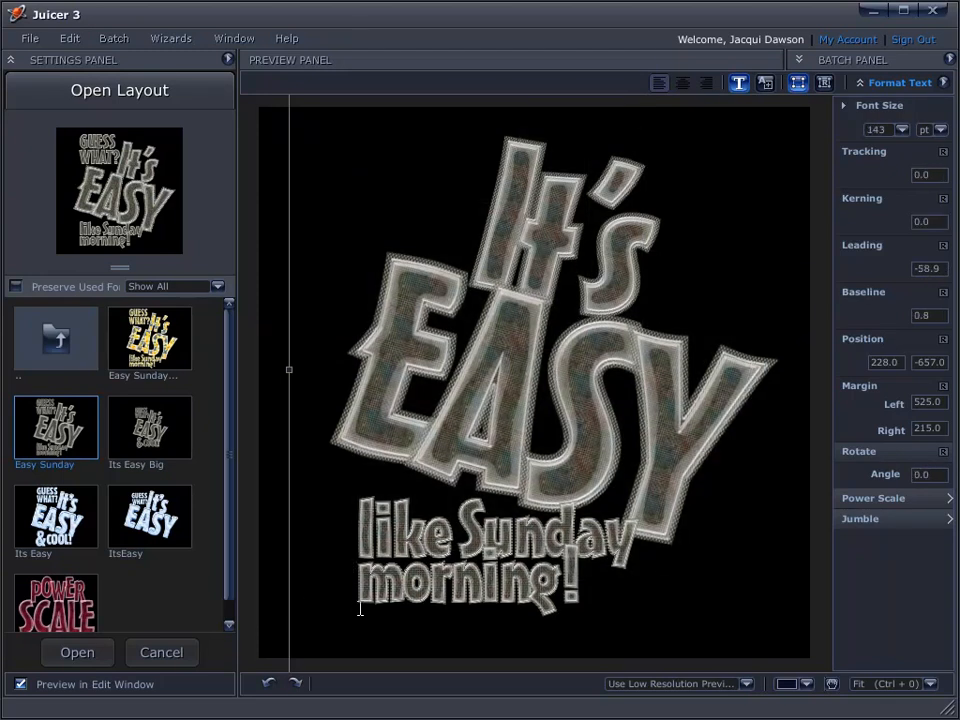
Step: Return to the layout settings and move the whole text block to position 164, -557
click(165, 585)
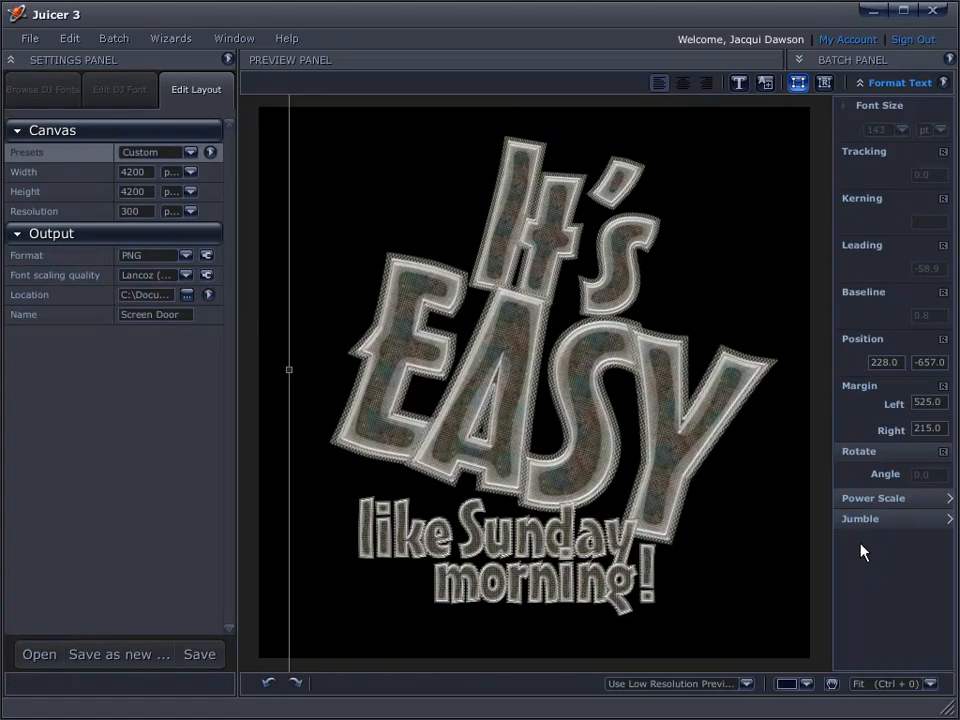
drag(573, 440, 577, 467)
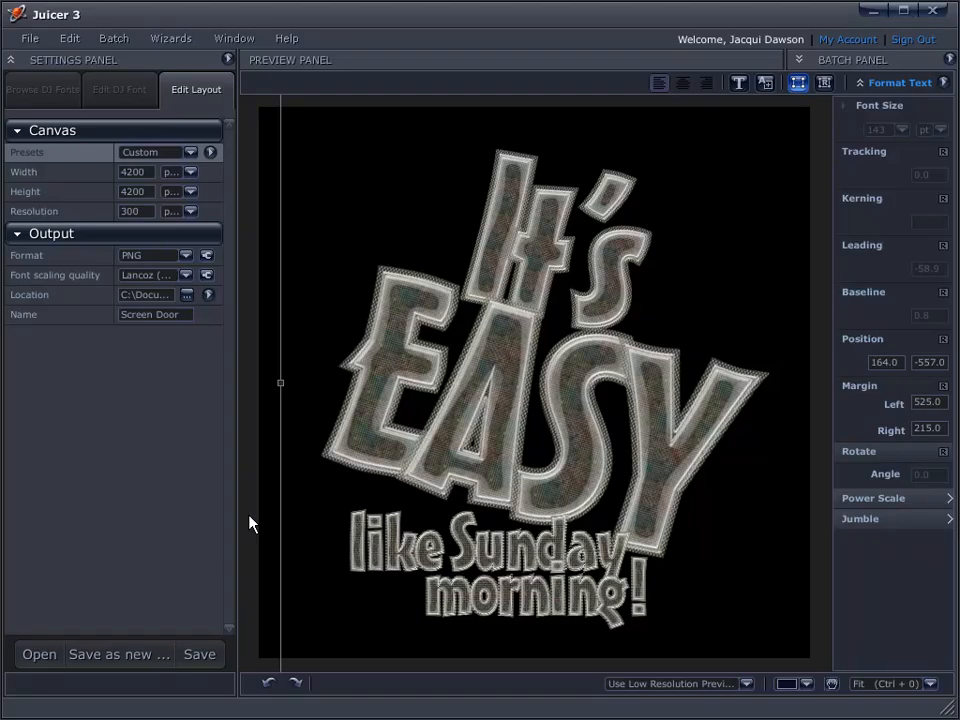